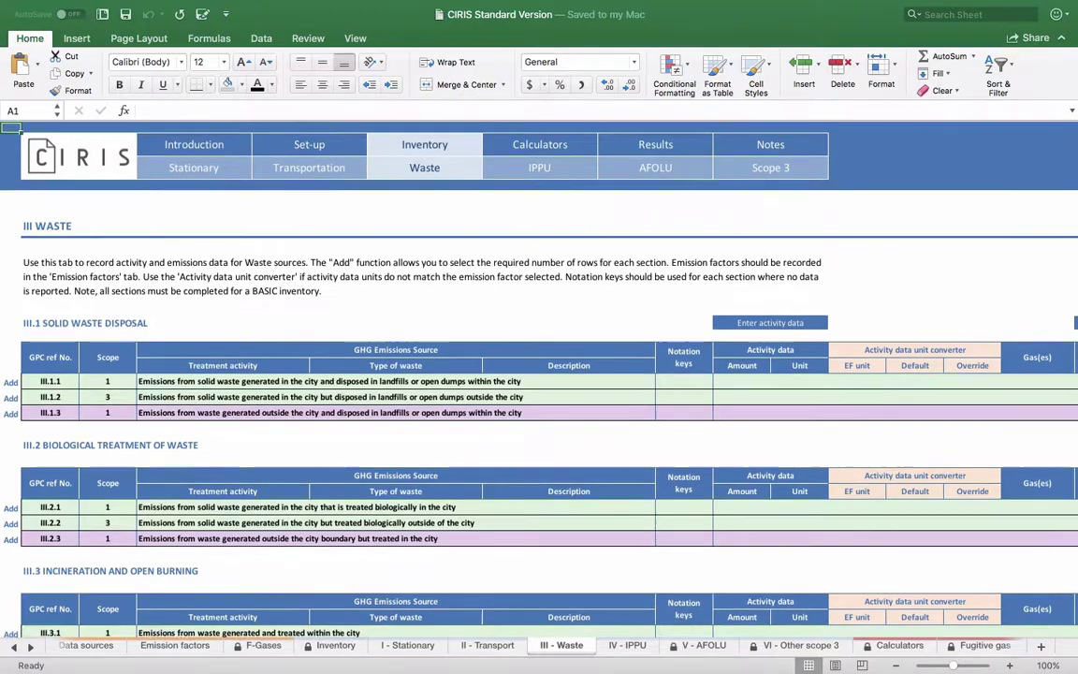
Step: Add one entry row under III.3.1, waste generated and treated within the city, in the Incineration and Open Burning section
scroll(539, 374, down, 5)
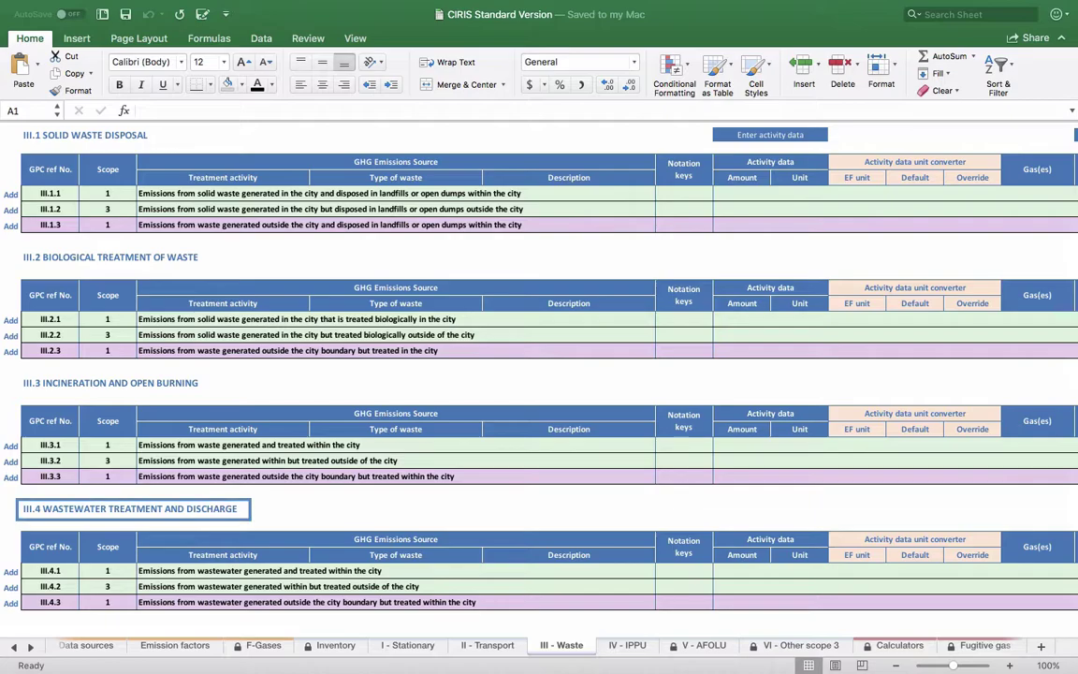
scroll(539, 374, up, 5)
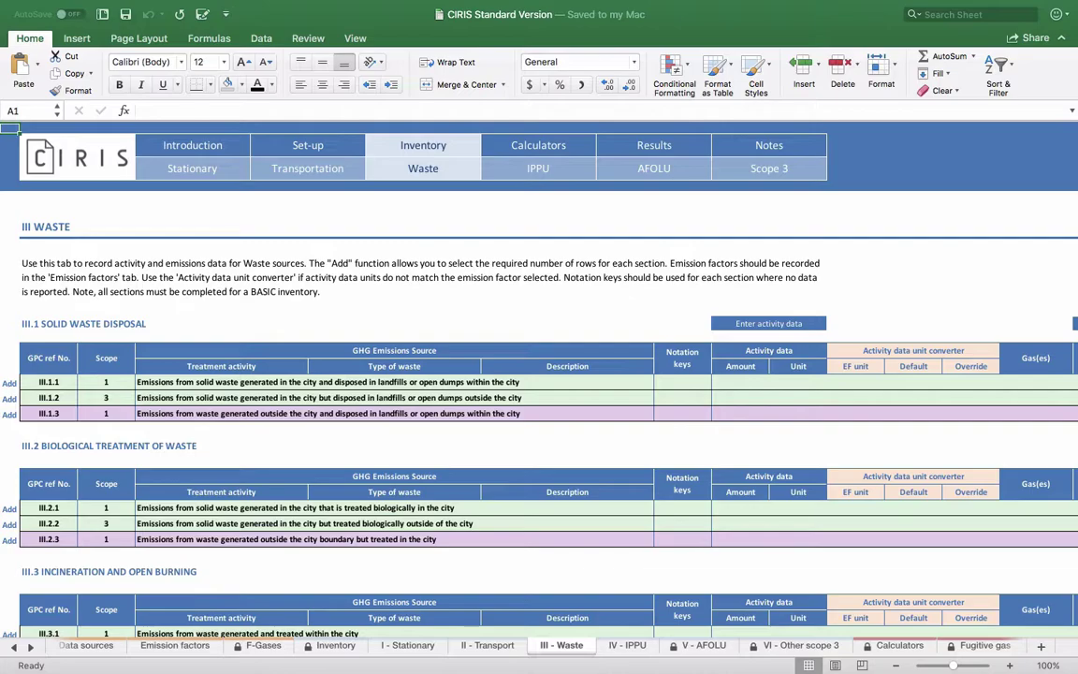
scroll(539, 374, down, 5)
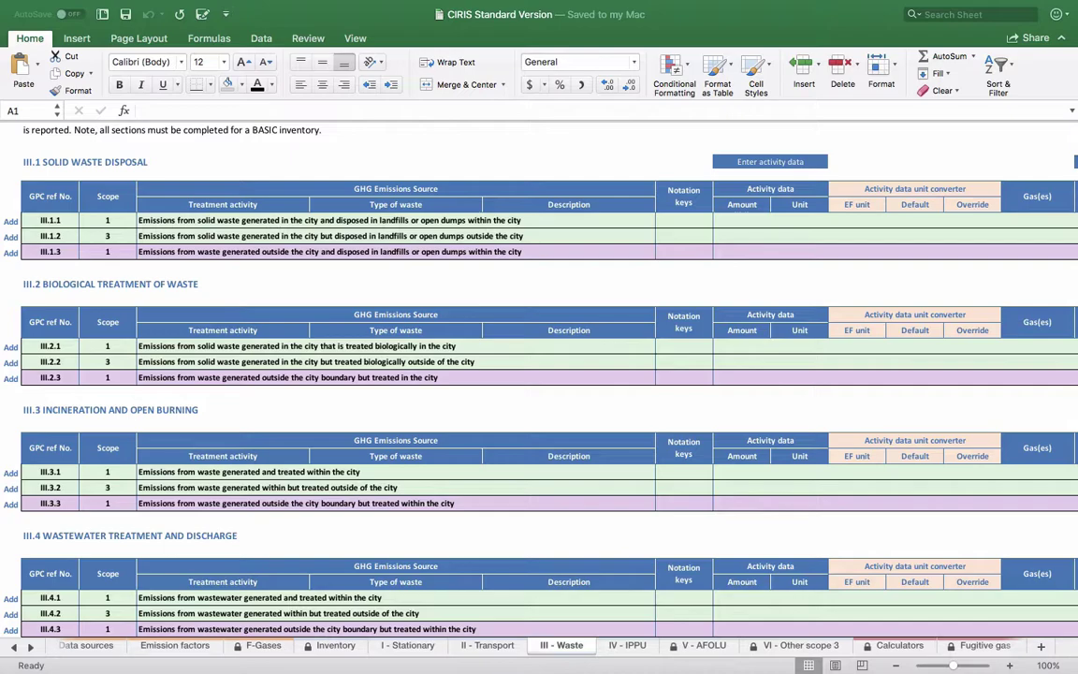
click(10, 472)
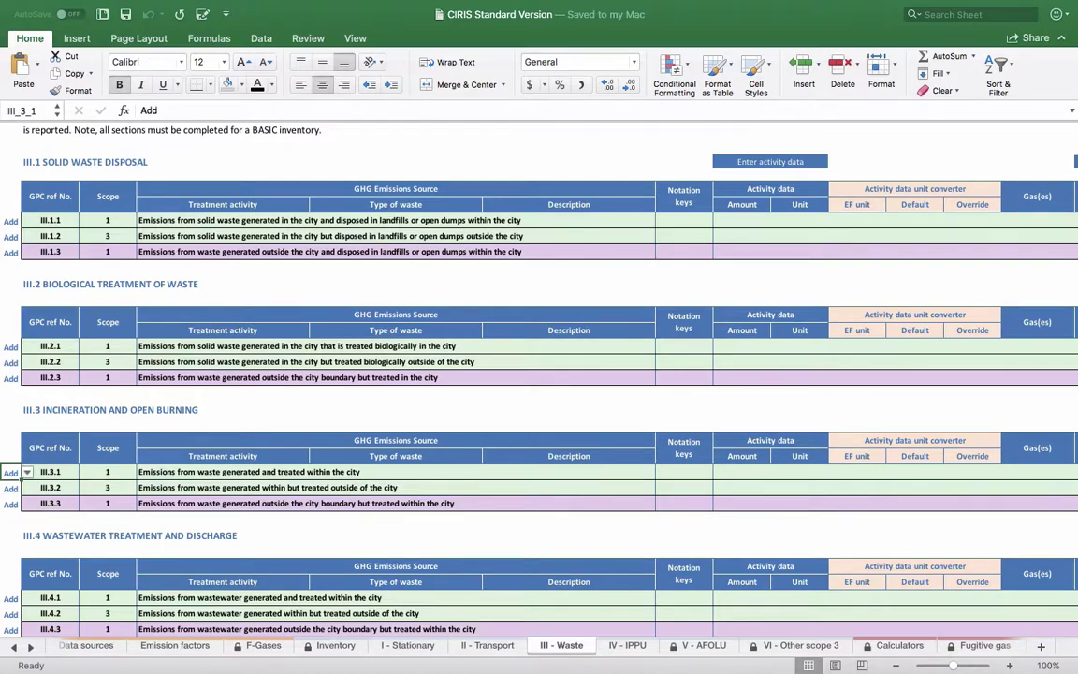
click(27, 472)
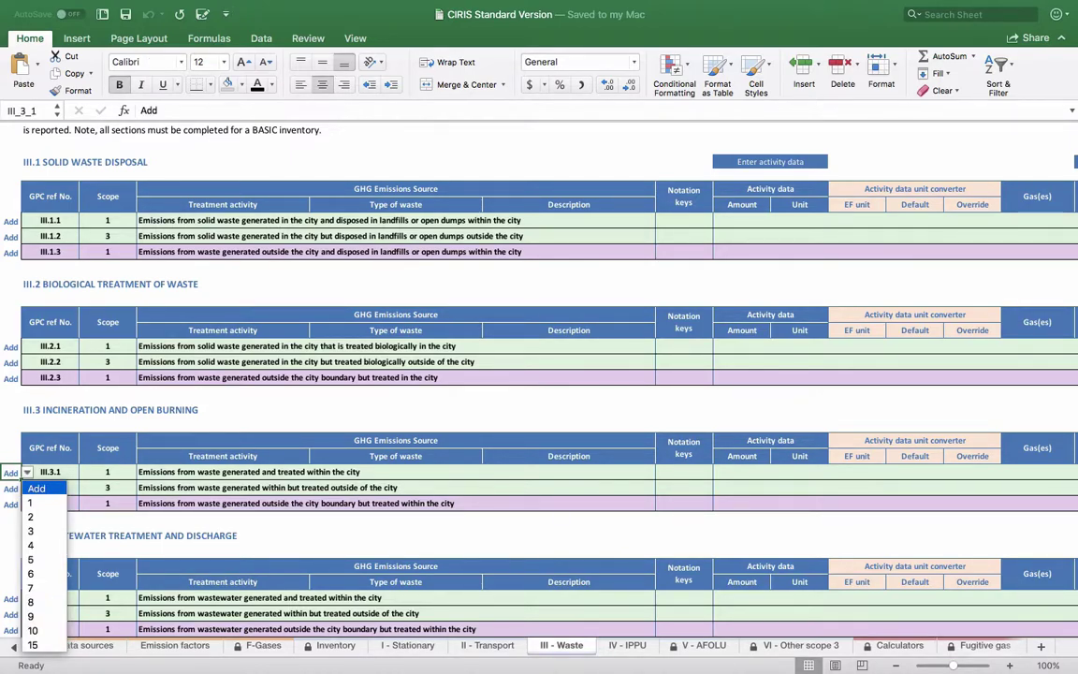
key(Down)
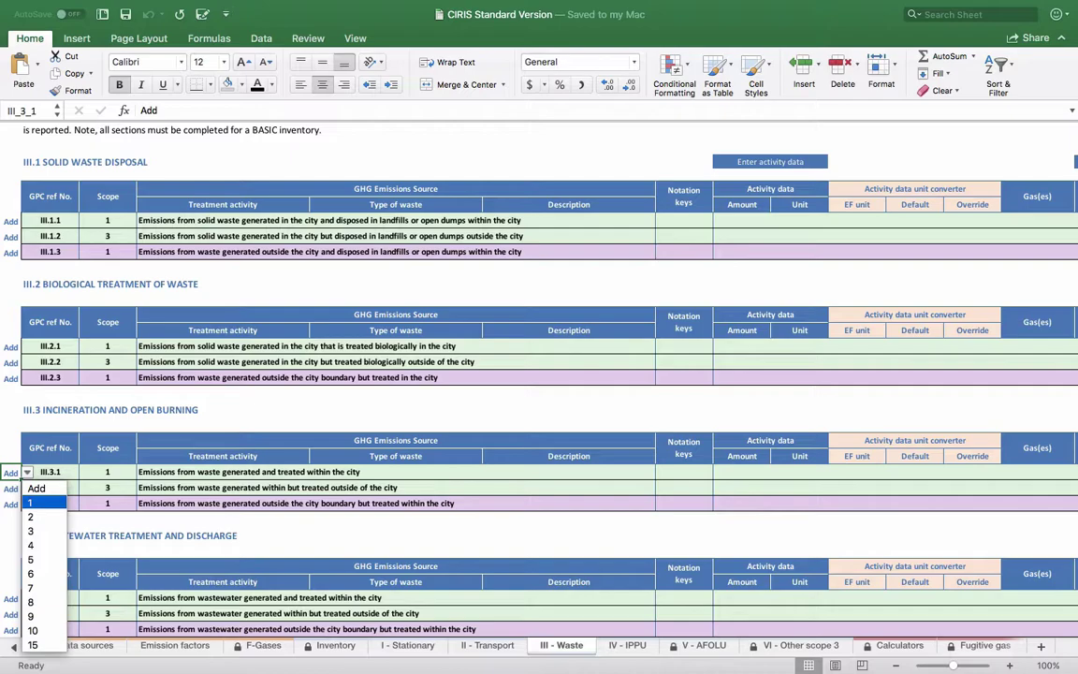
key(Return)
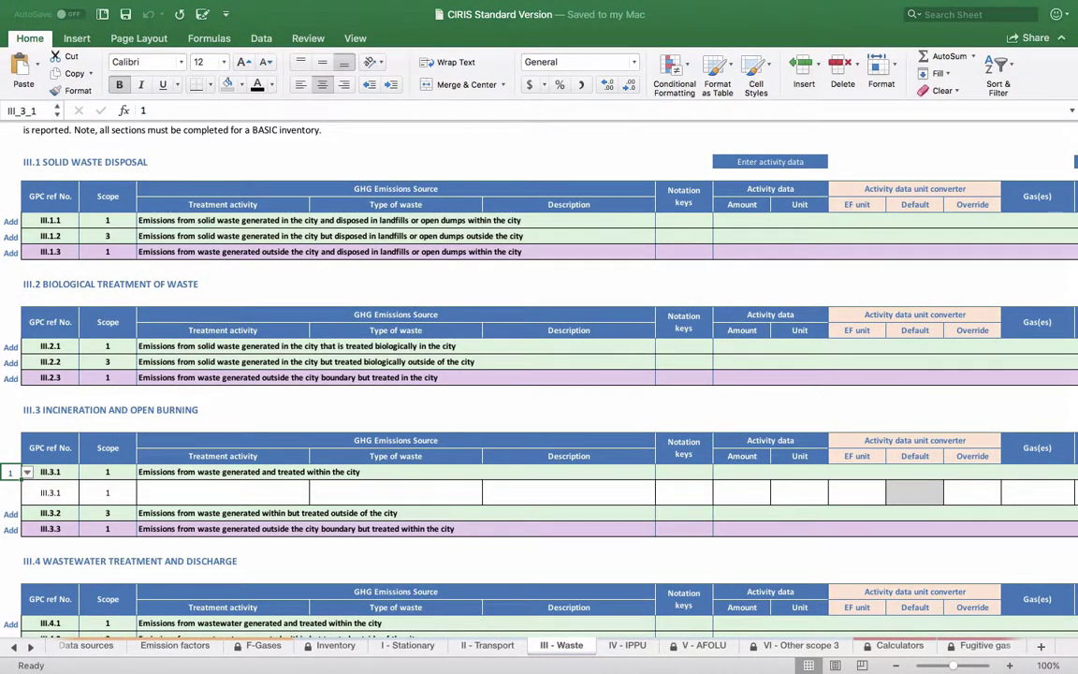
Step: Set the treatment activity of the new III.3.1 row to Waste incineration (4.C.2)
click(223, 492)
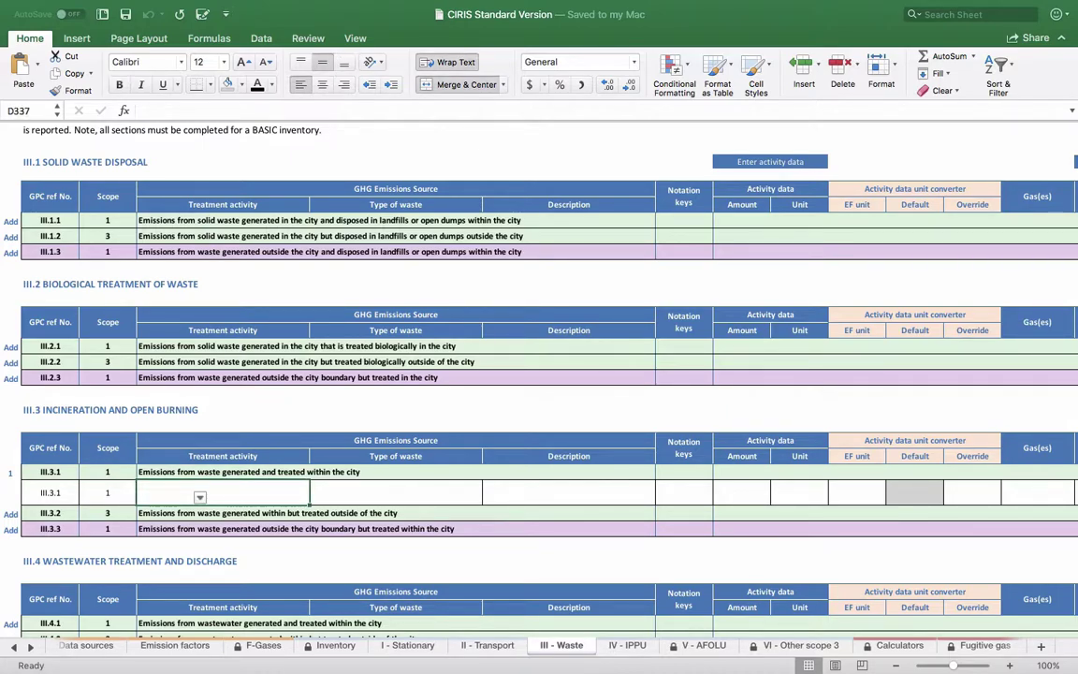
click(199, 497)
key(Down)
key(Down)
key(Down)
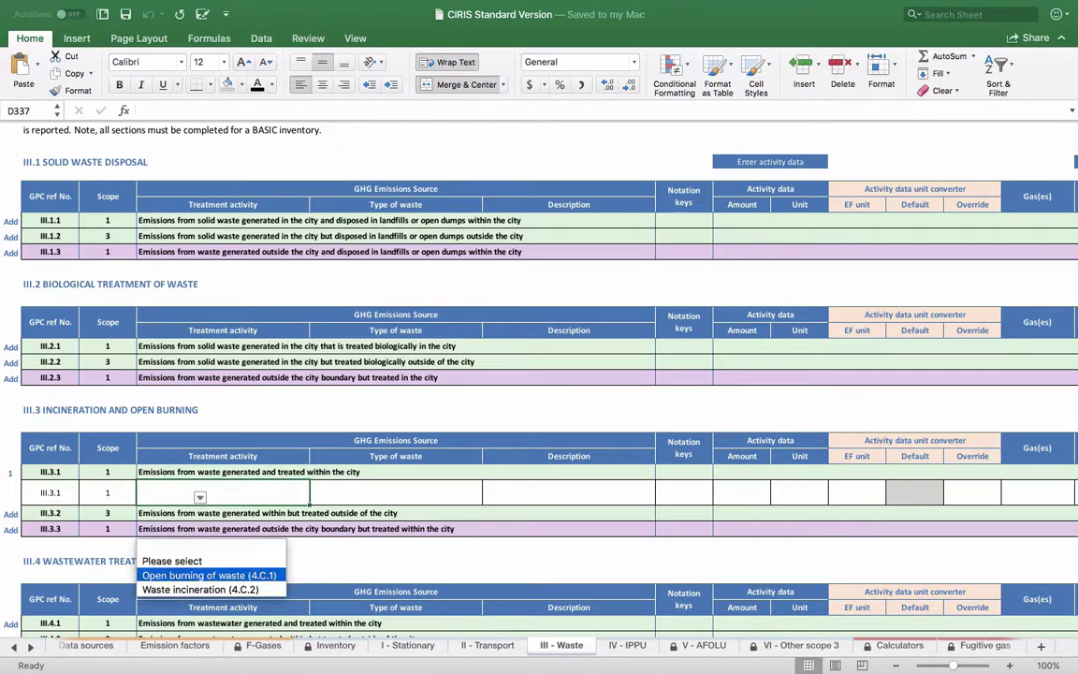
key(Return)
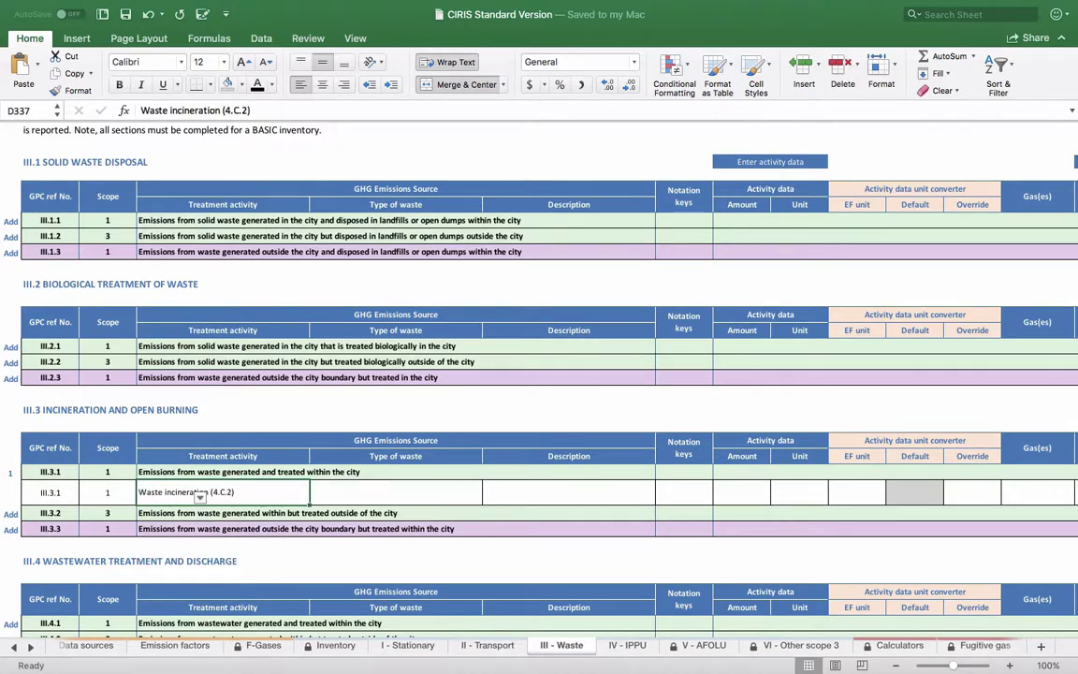
Step: Set the III.3.1 row's type of waste to Other (please specify), with the description "Incineration of clinical waste from three hospitals in on-site incinerators"
click(395, 492)
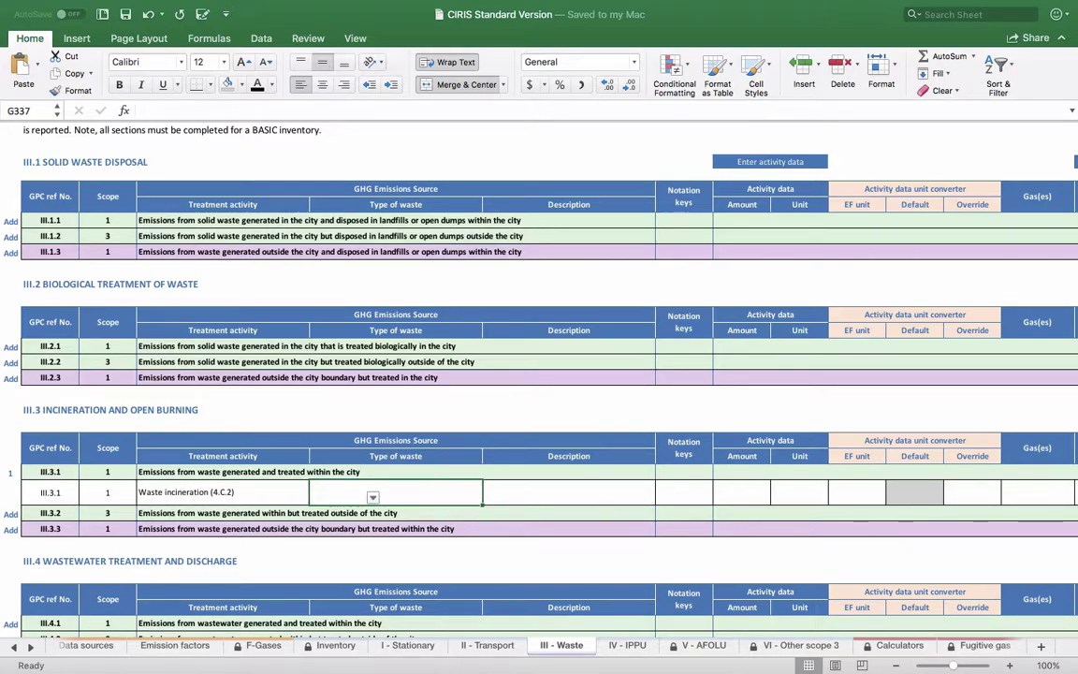
key(alt+Down)
key(Down)
key(Down)
key(Down)
key(Down)
key(Down)
key(Down)
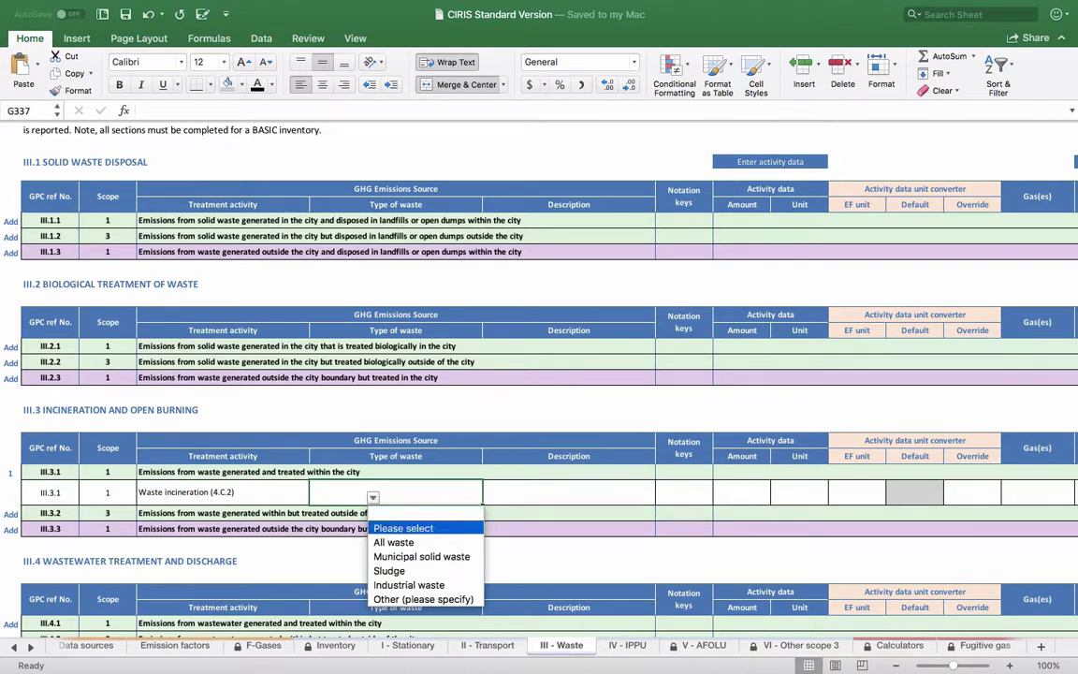
key(Return)
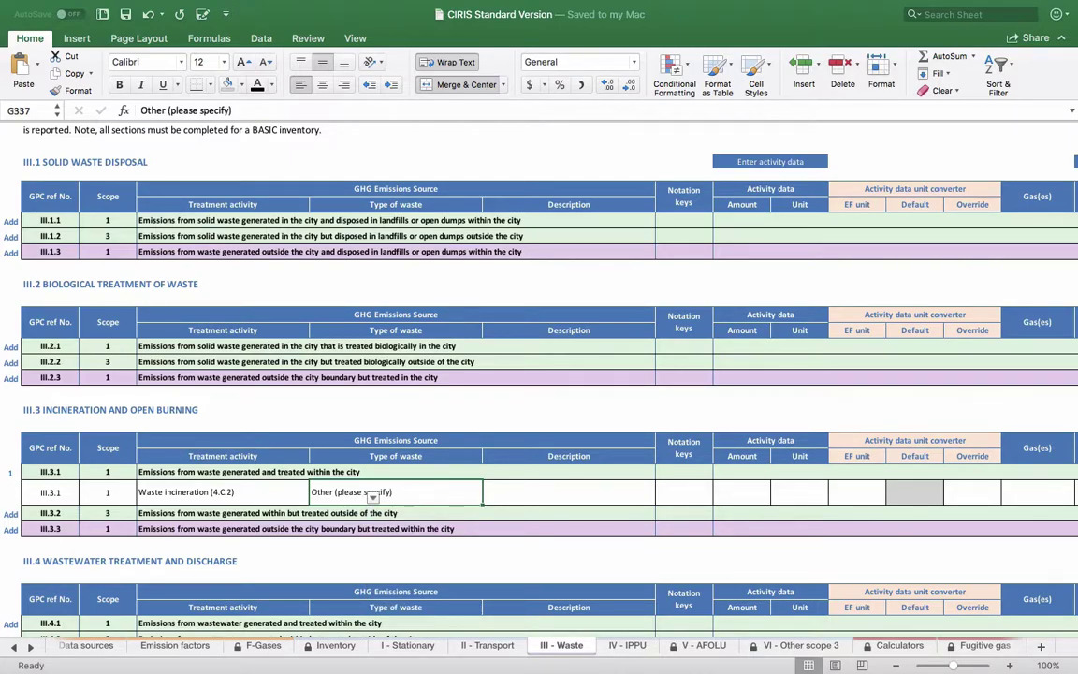
key(Tab)
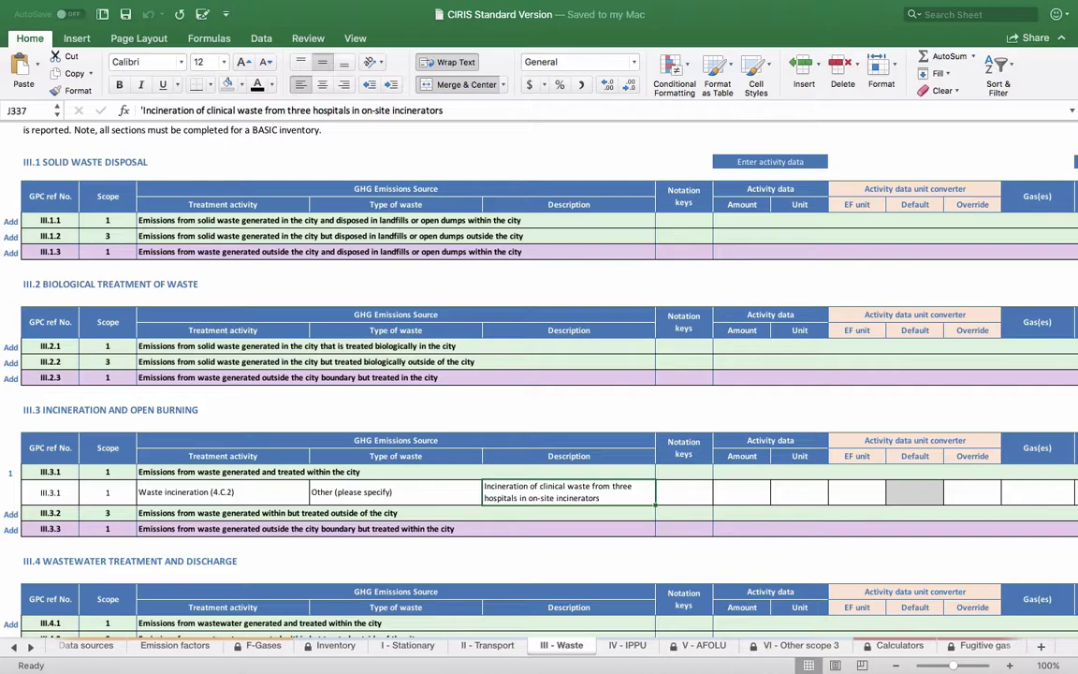
Step: Enter activity data of 300 tonne for the III.3.1 clinical waste row
click(741, 492)
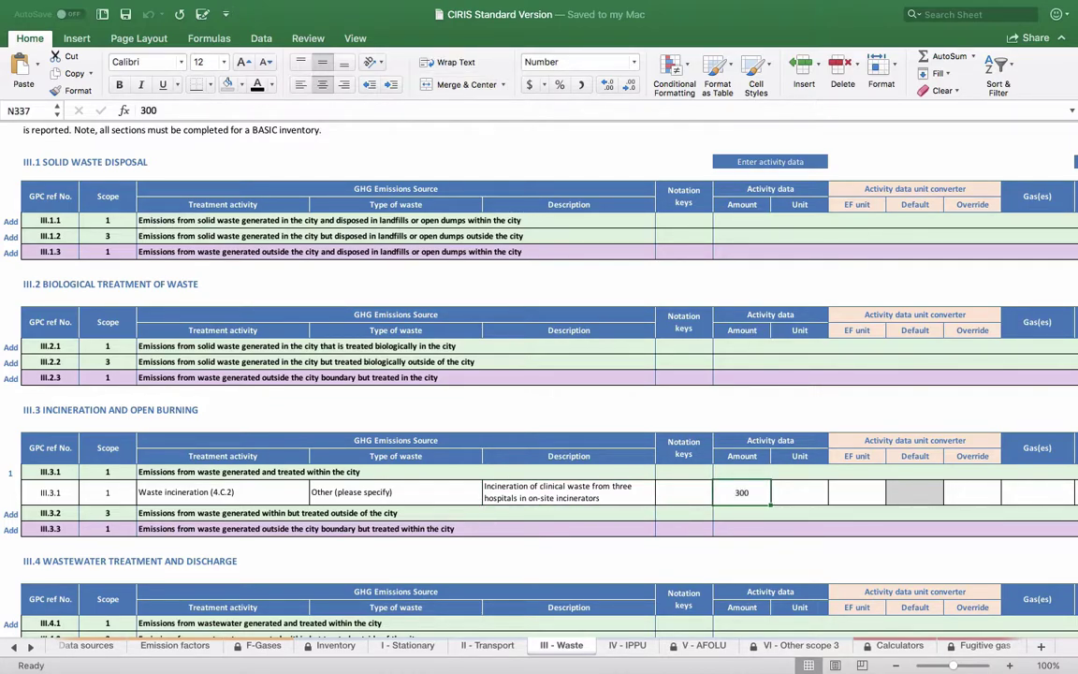
click(799, 492)
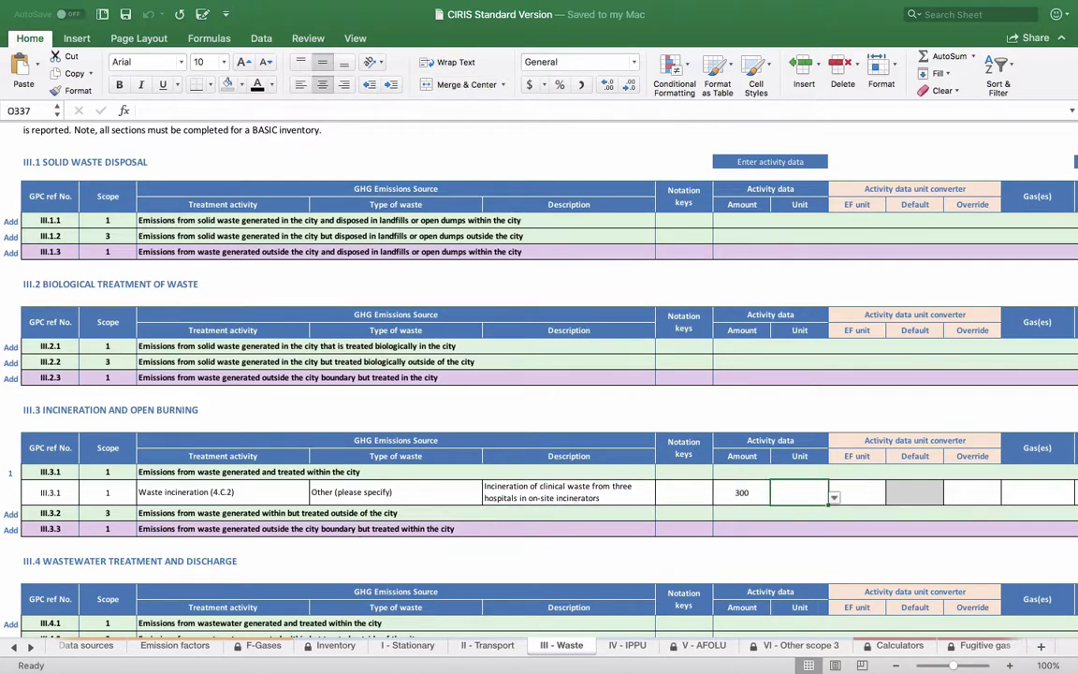
click(835, 496)
scroll(892, 588, down, 10)
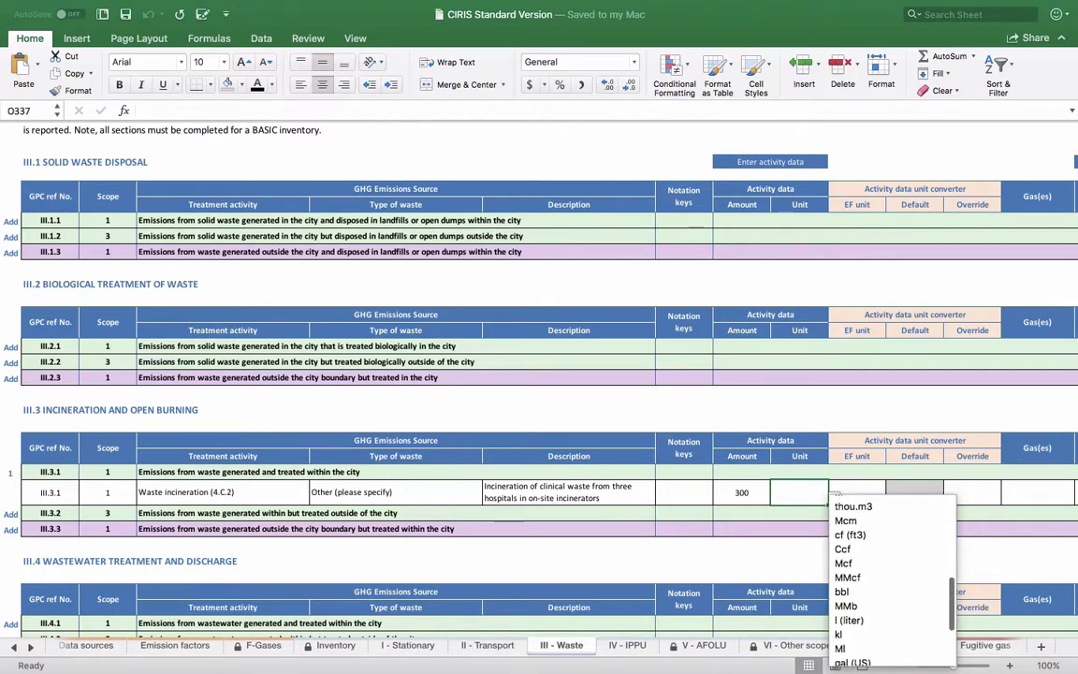
click(847, 595)
Step: Set the gases of the III.3.1 clinical waste row to CO2, CH4, N2O
scroll(847, 595, right, 5)
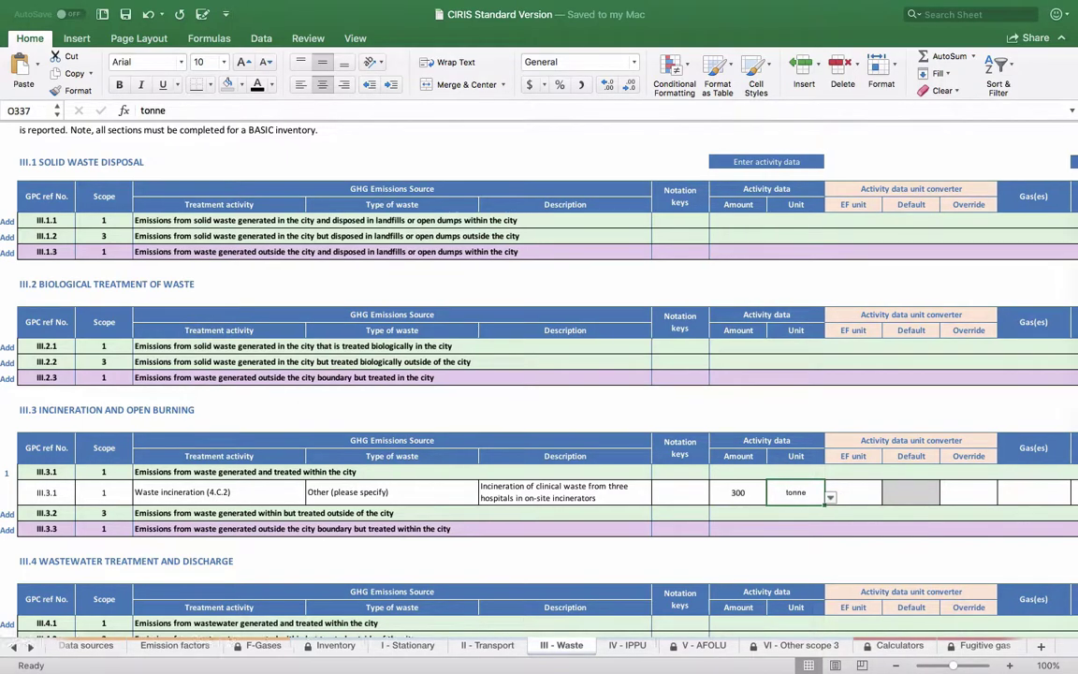
key(Tab)
key(Tab)
key(Tab)
key(Tab)
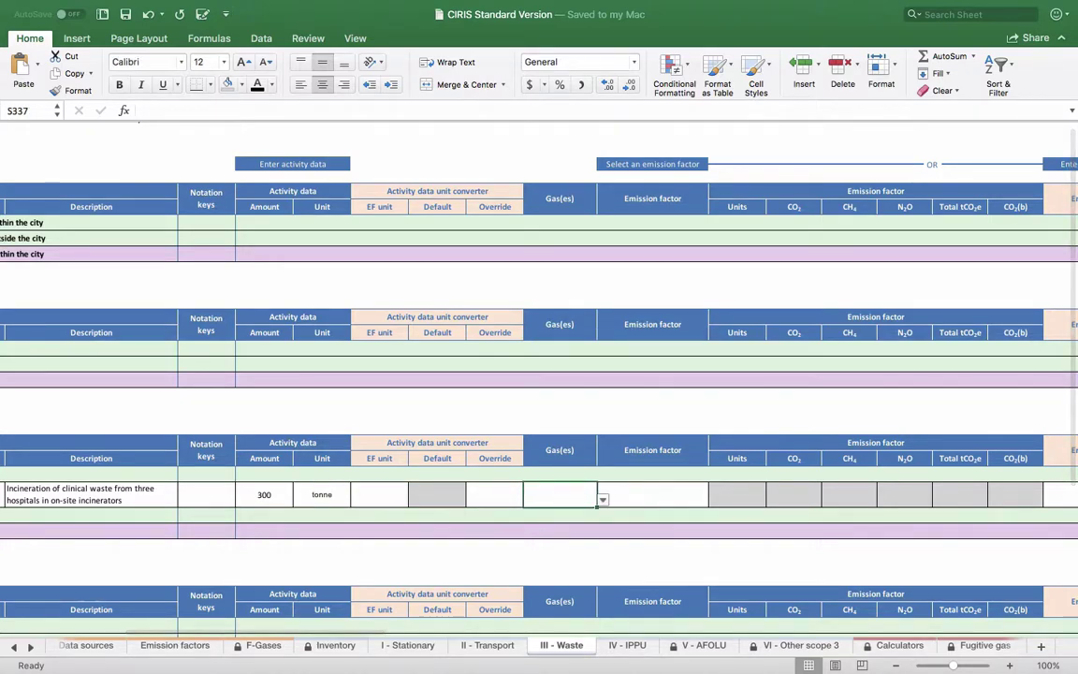
key(alt+Down)
key(Down)
key(Down)
key(Down)
key(Down)
key(Down)
key(Down)
key(Down)
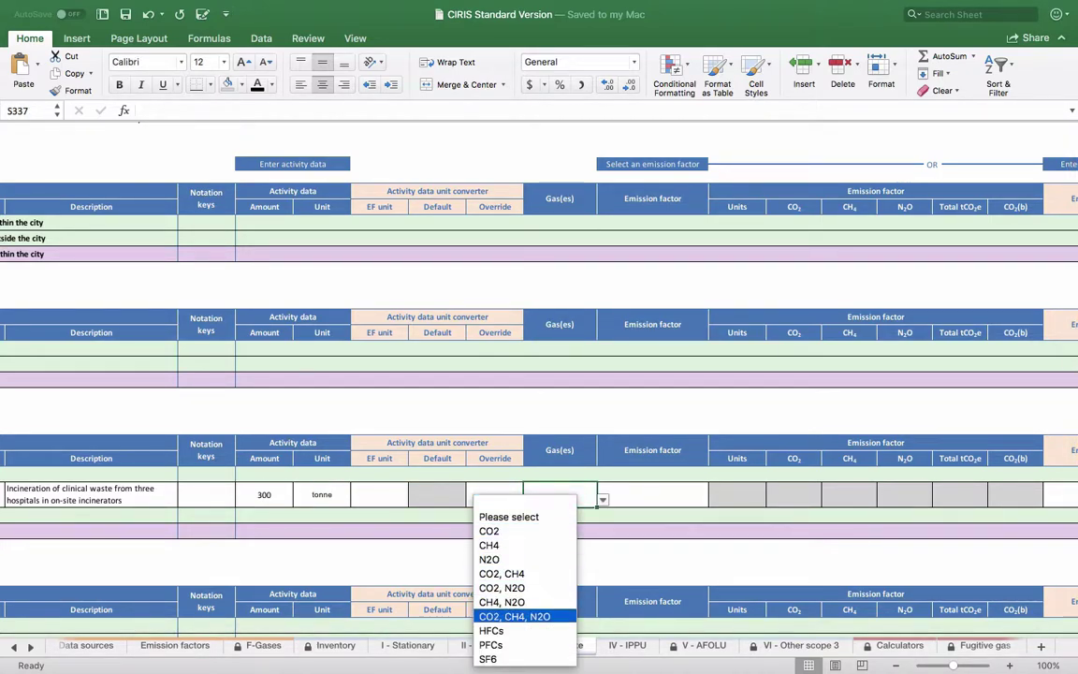
key(Return)
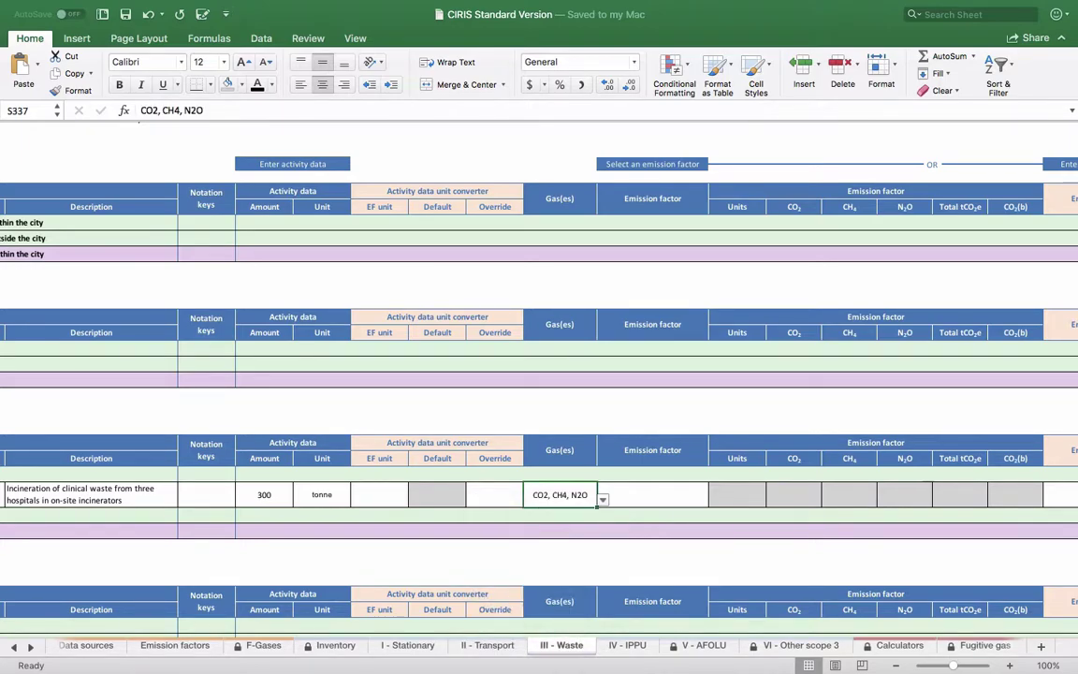
Step: Assign the emission factor EF_Clinical waste_Incineratioon to the III.3.1 row
click(652, 494)
key(alt+Down)
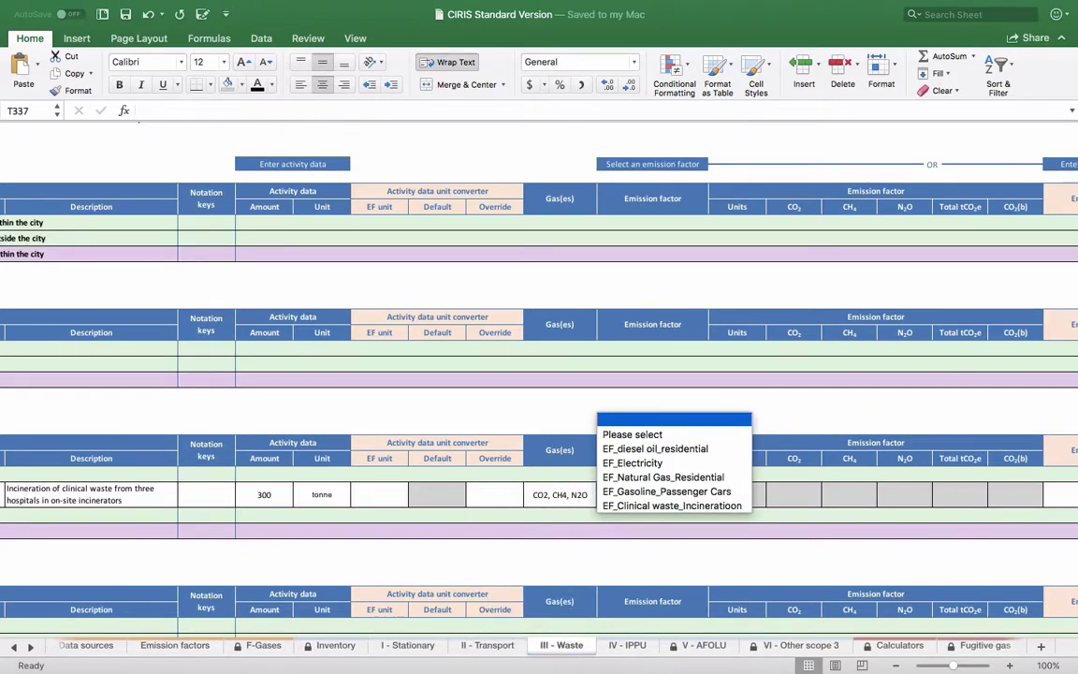
key(Down)
key(Down)
key(Down)
key(Down)
key(Down)
key(Down)
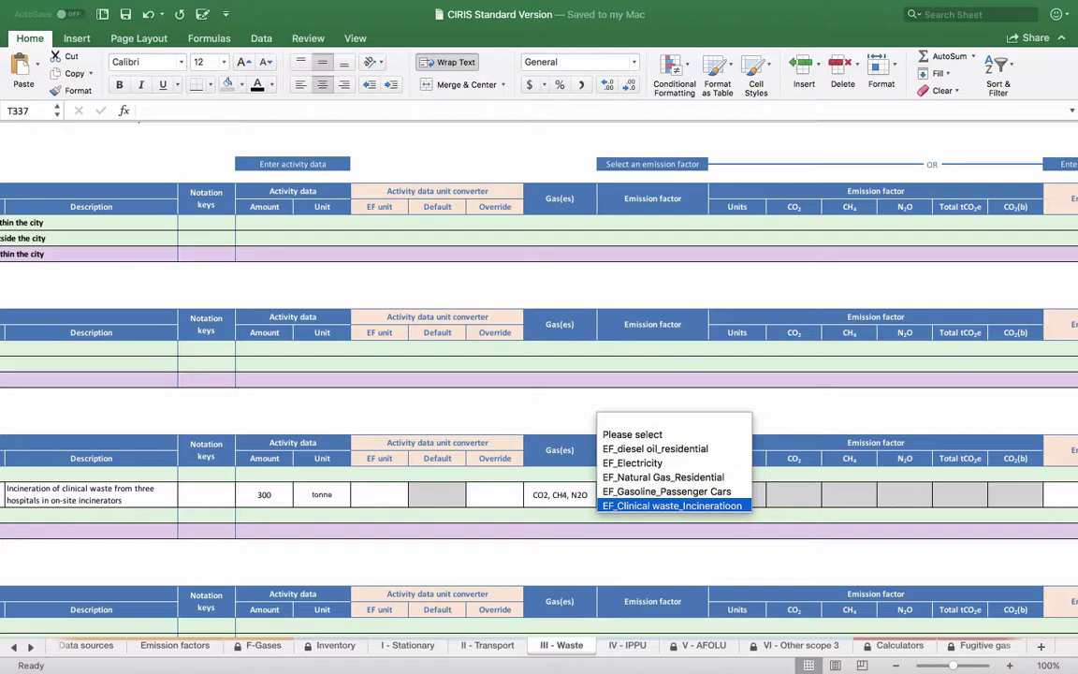
key(Return)
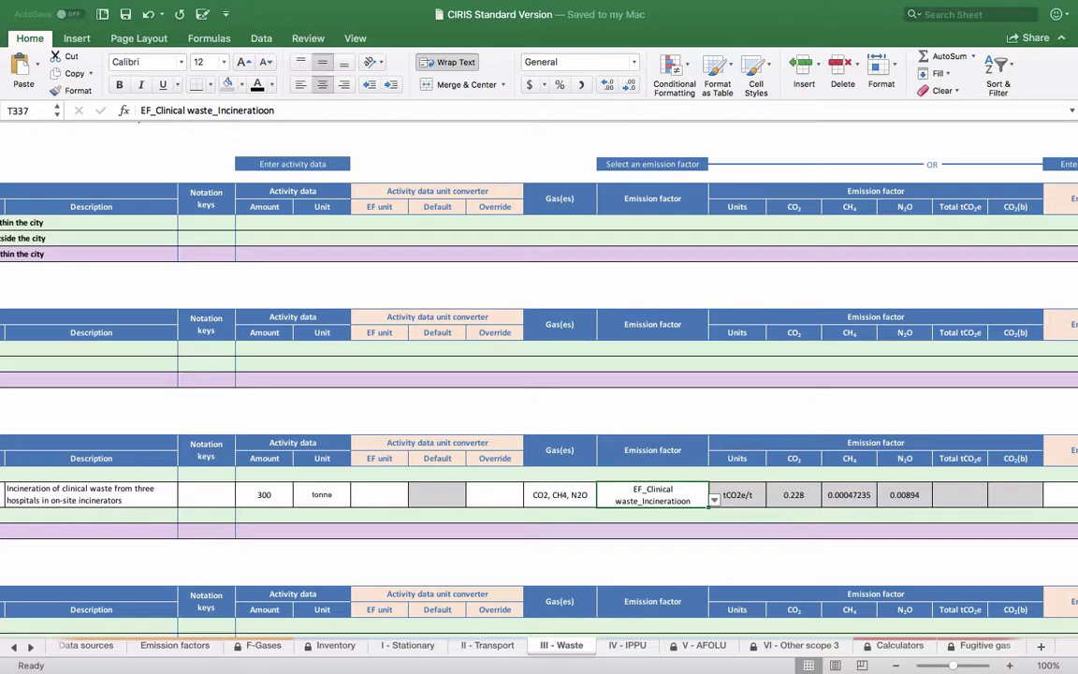
Step: Check the emission factor units and the Emissions data options of the III.3.1 clinical waste row
click(737, 494)
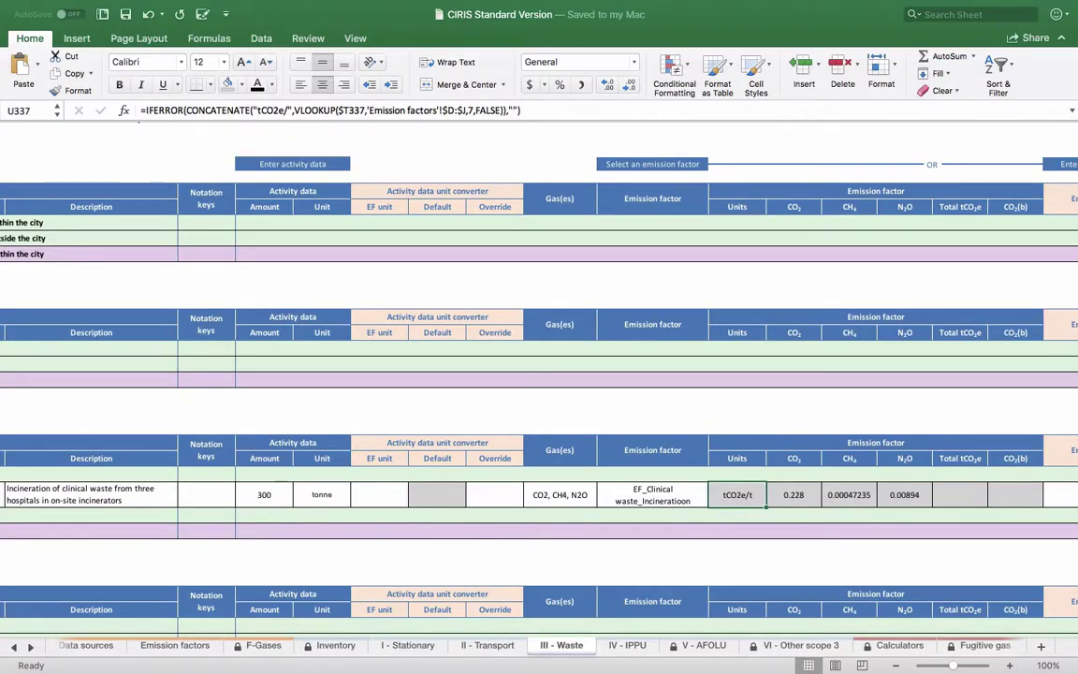
scroll(539, 374, right, 10)
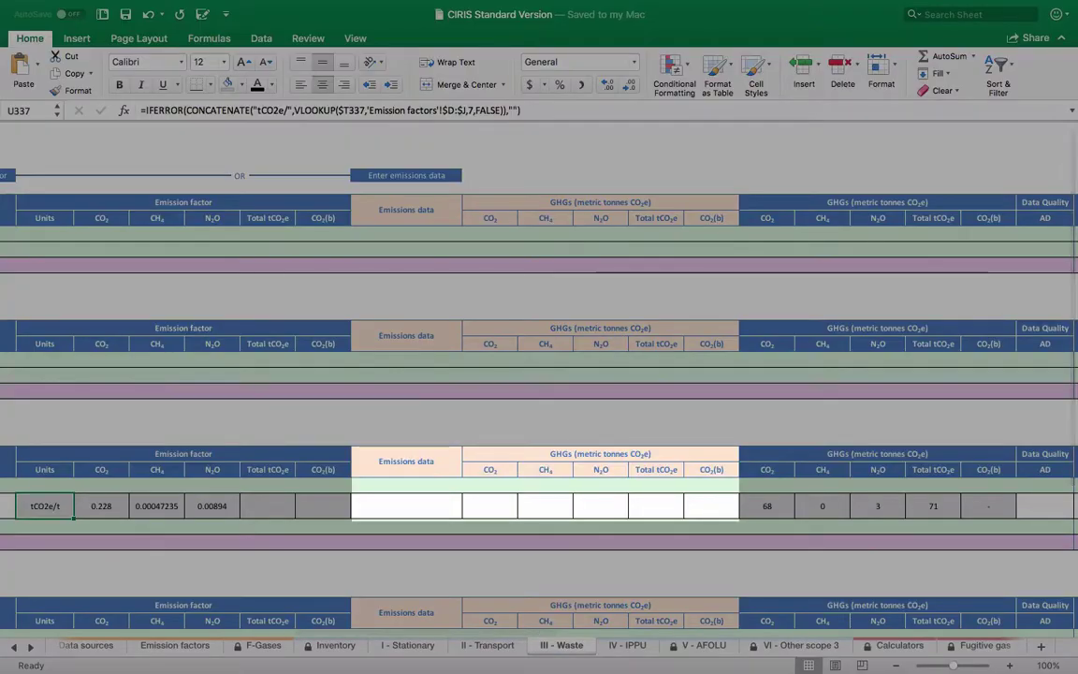
click(405, 505)
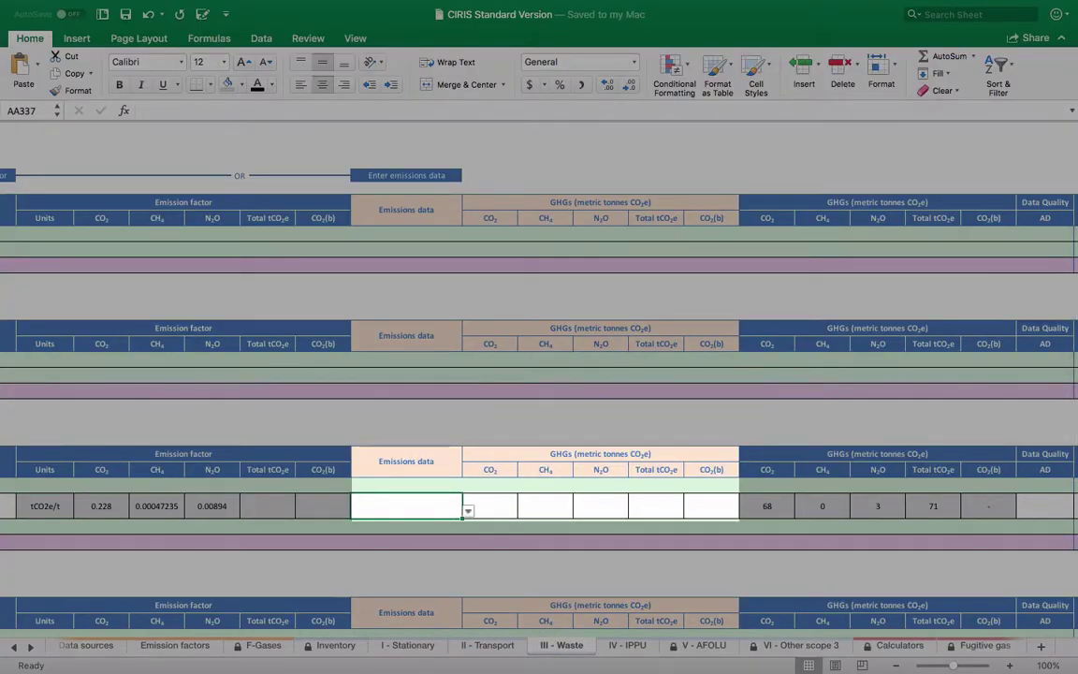
key(alt+Down)
key(Down)
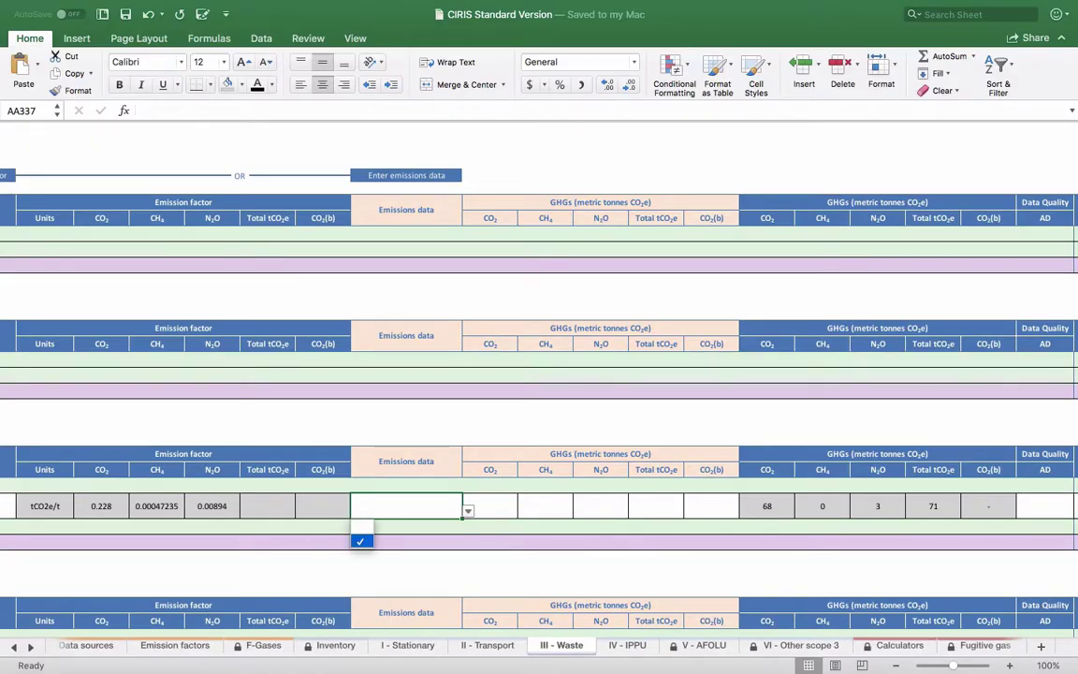
key(Up)
key(Return)
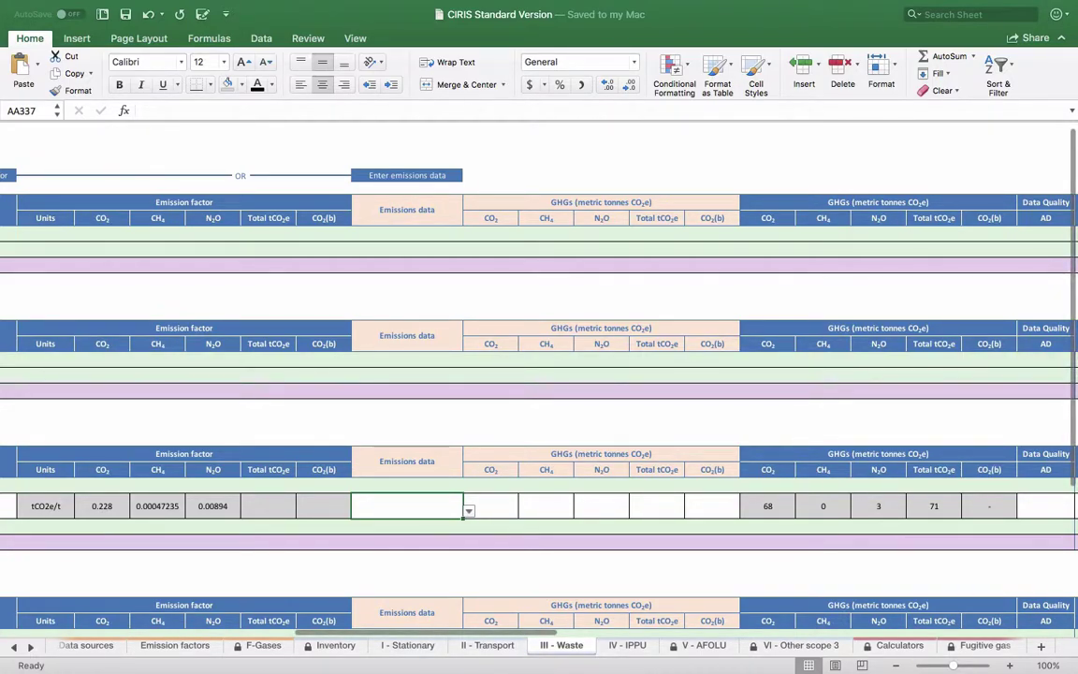
Step: Add one entry row under III.1.1, solid waste generated and disposed in landfills or open dumps within the city
scroll(485, 348, left, 15)
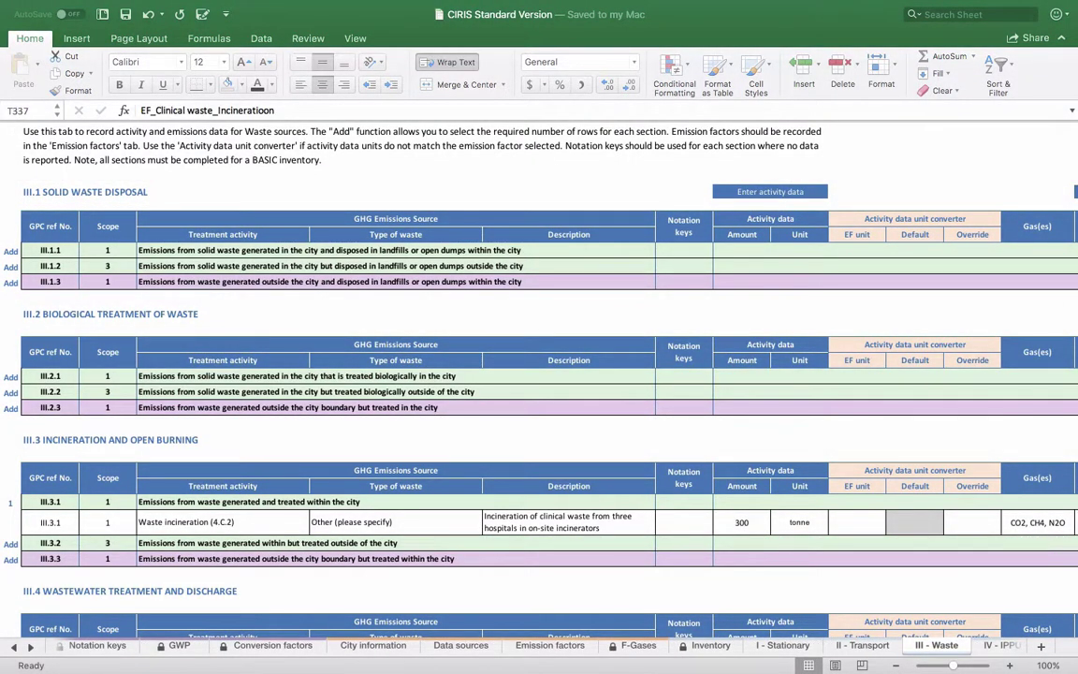
click(10, 251)
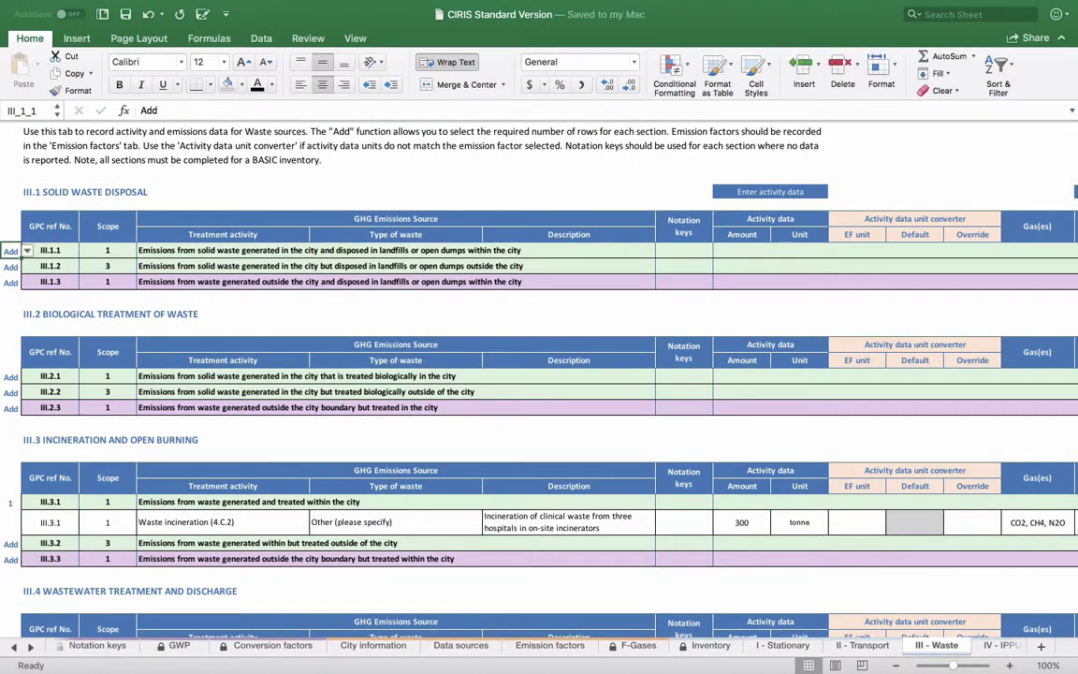
click(28, 250)
key(Down)
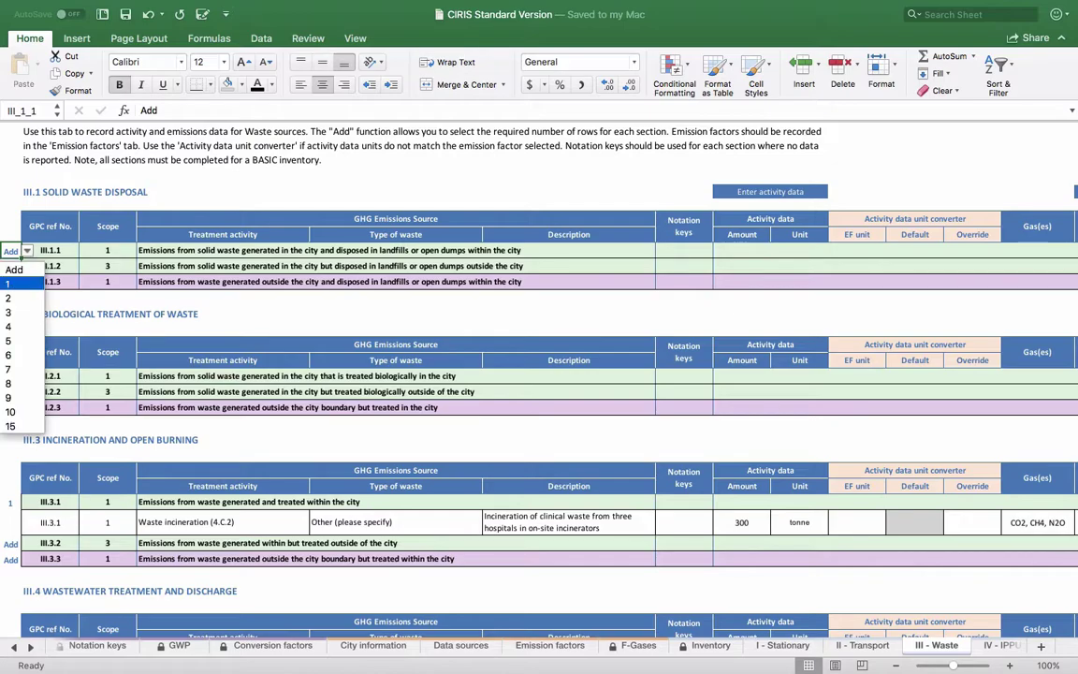
key(Return)
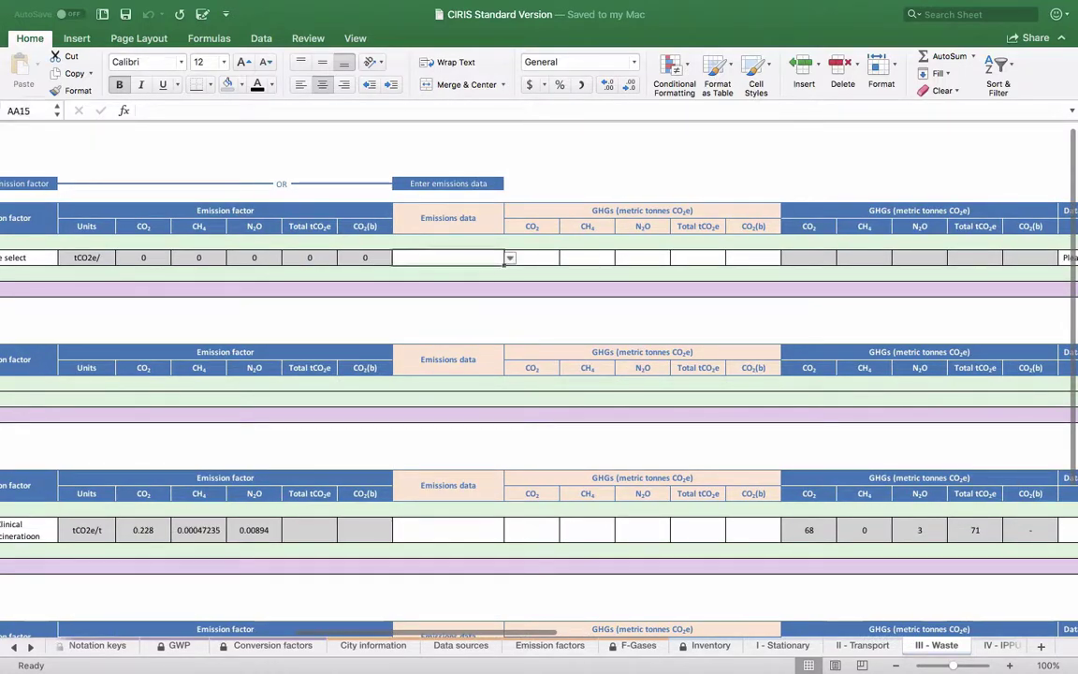
Step: Mark the Emissions data field of the new III.1.1 row with a check mark
key(alt+Down)
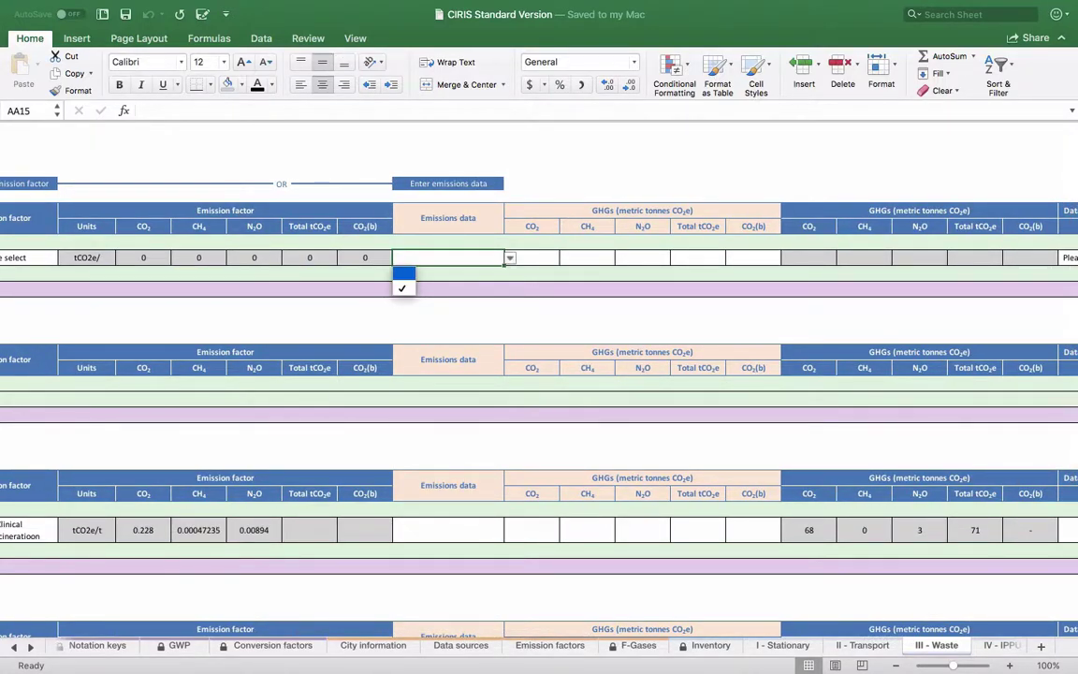
key(Down)
key(Return)
scroll(539, 355, right, 5)
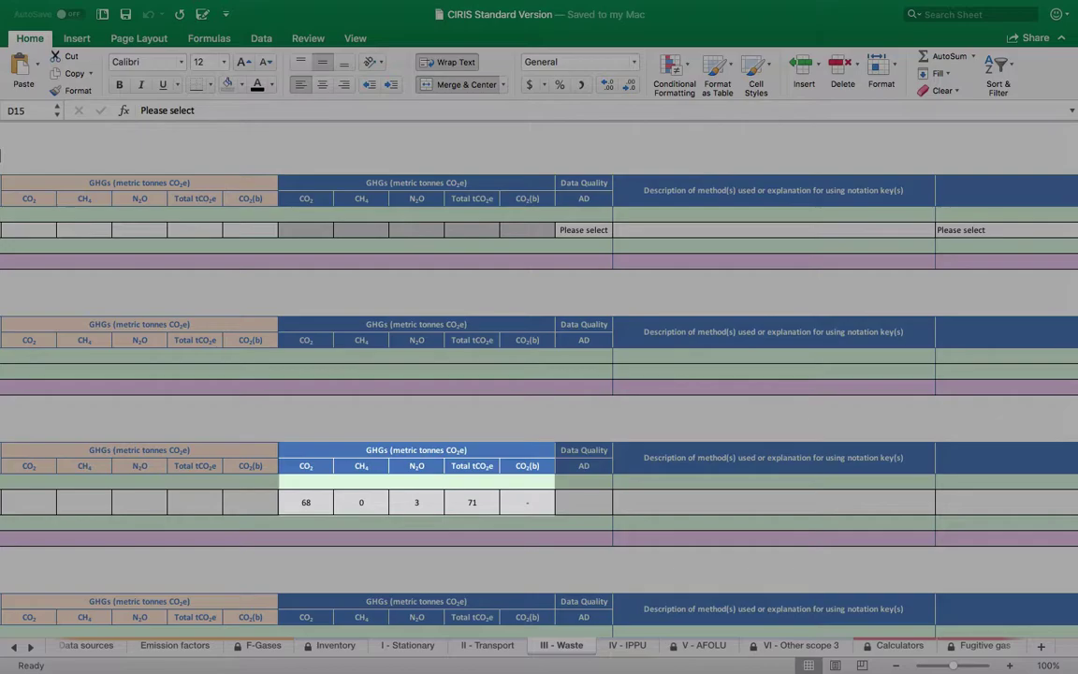
Step: Rate the III.3.1 row's activity data quality H and describe the method as "Quantity of clinical waste incinerated multiplied by national emission factor for clinical waste incineration"
scroll(539, 374, right, 10)
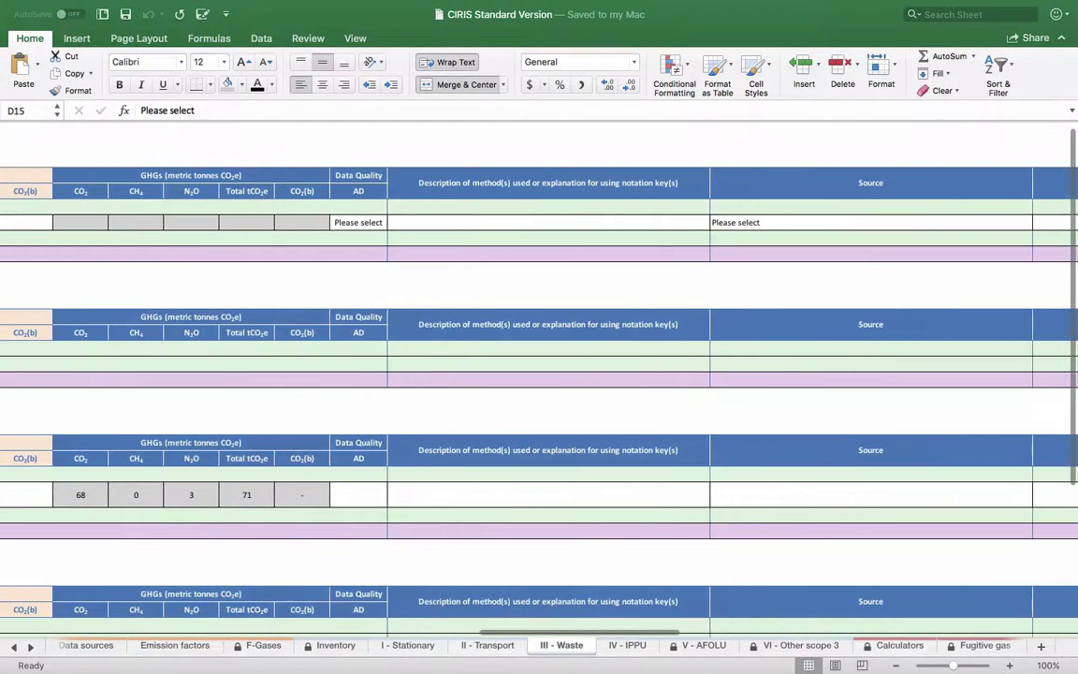
click(57, 497)
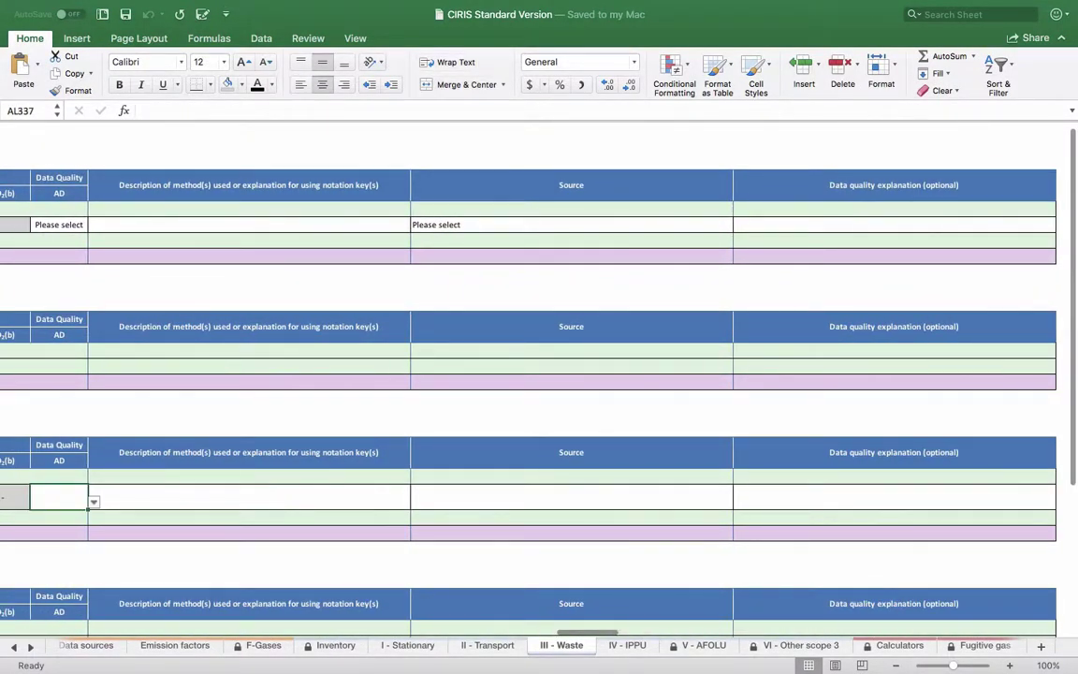
click(94, 501)
key(Down)
key(Return)
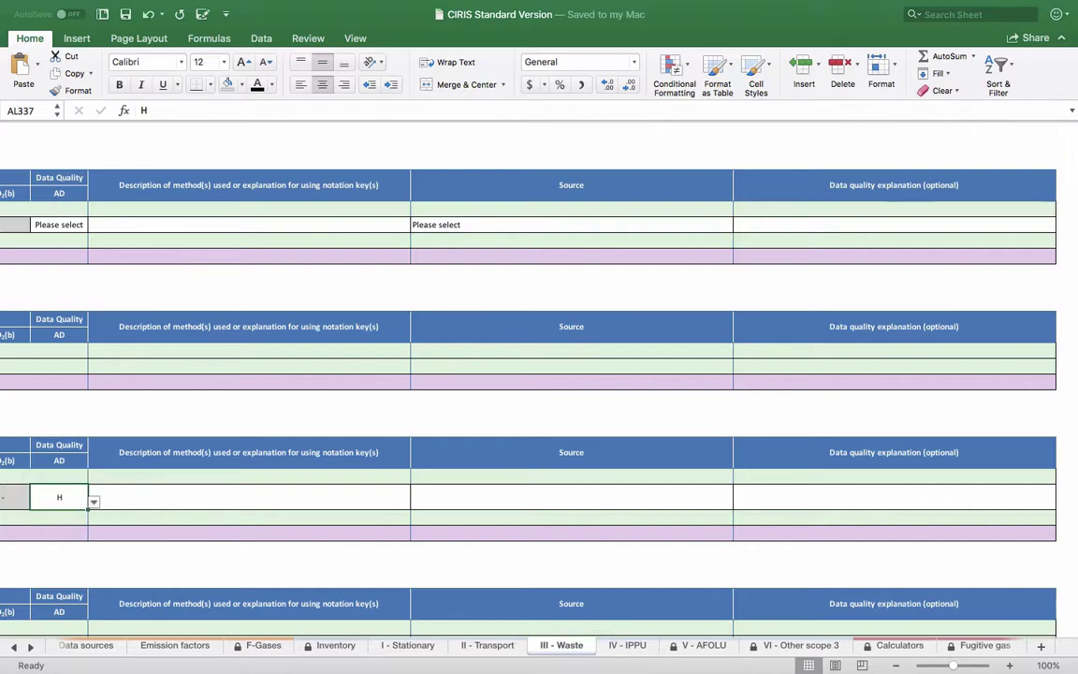
key(Tab)
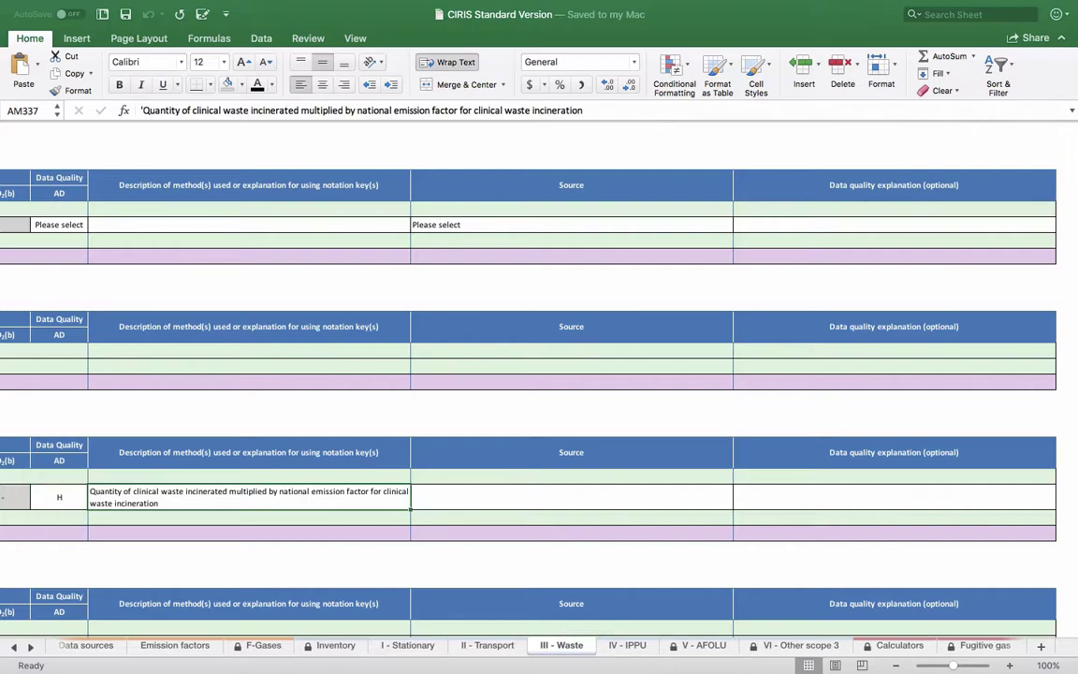
Step: Cite "Waste Management in Buenos Aires - A Study" as source and note "High quality data on the quantity of clinical waste sent to the clinical waste incinerator"
key(Tab)
key(alt+Down)
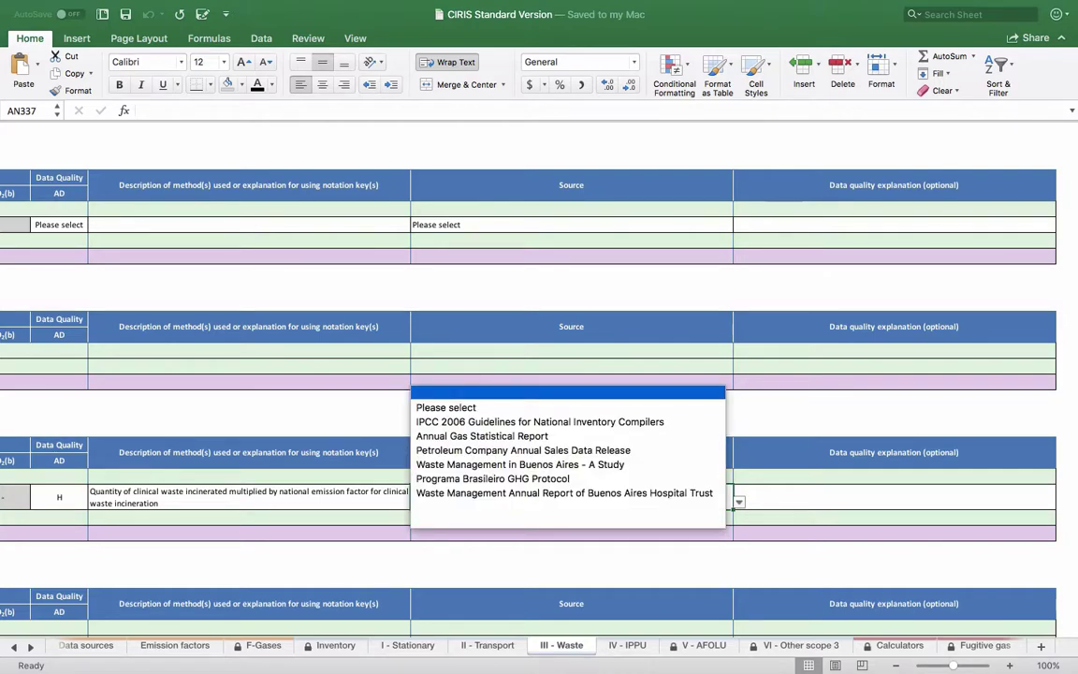
click(519, 464)
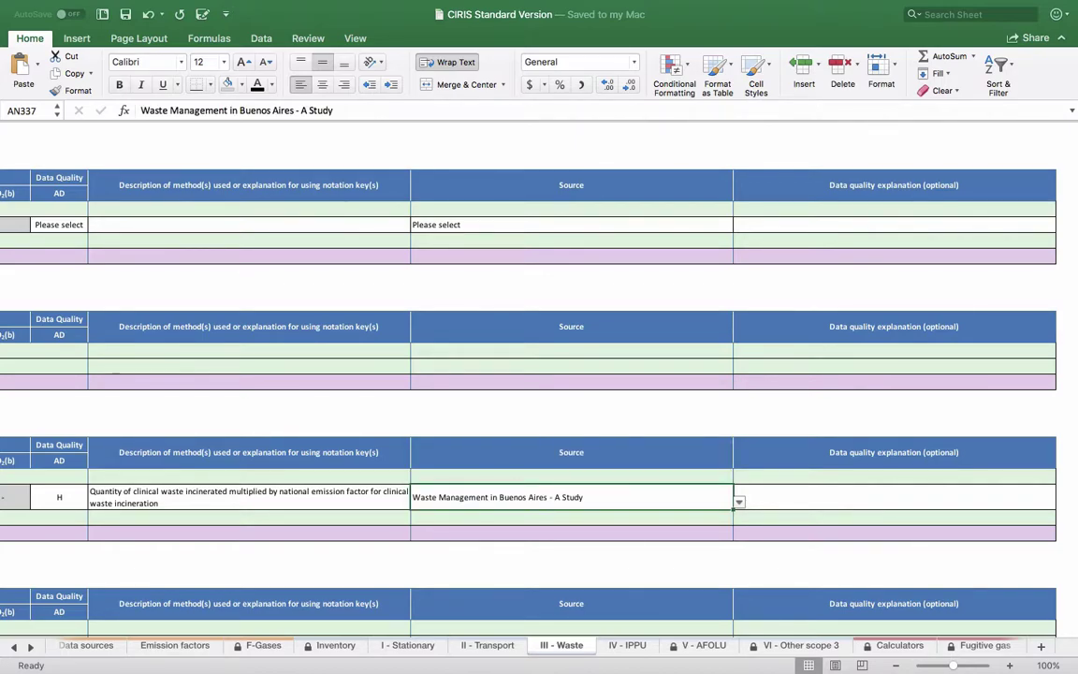
click(893, 497)
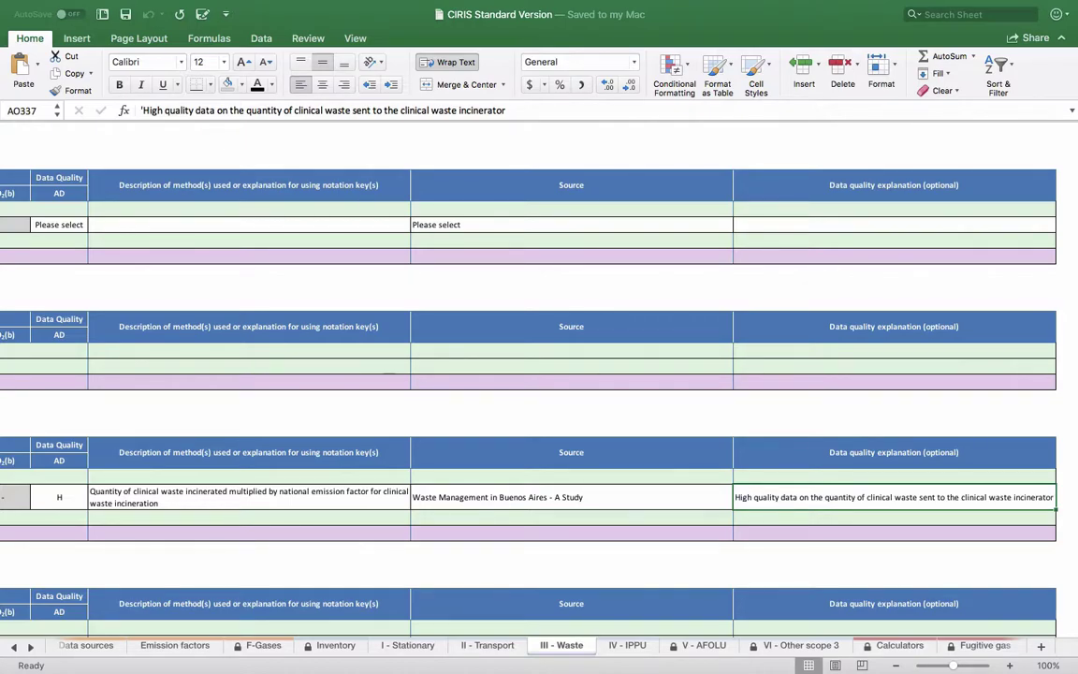
Step: Add one entry row under III.2.1, solid waste generated in the city that is treated biologically in the city
scroll(539, 374, left, 10)
scroll(539, 374, up, 10)
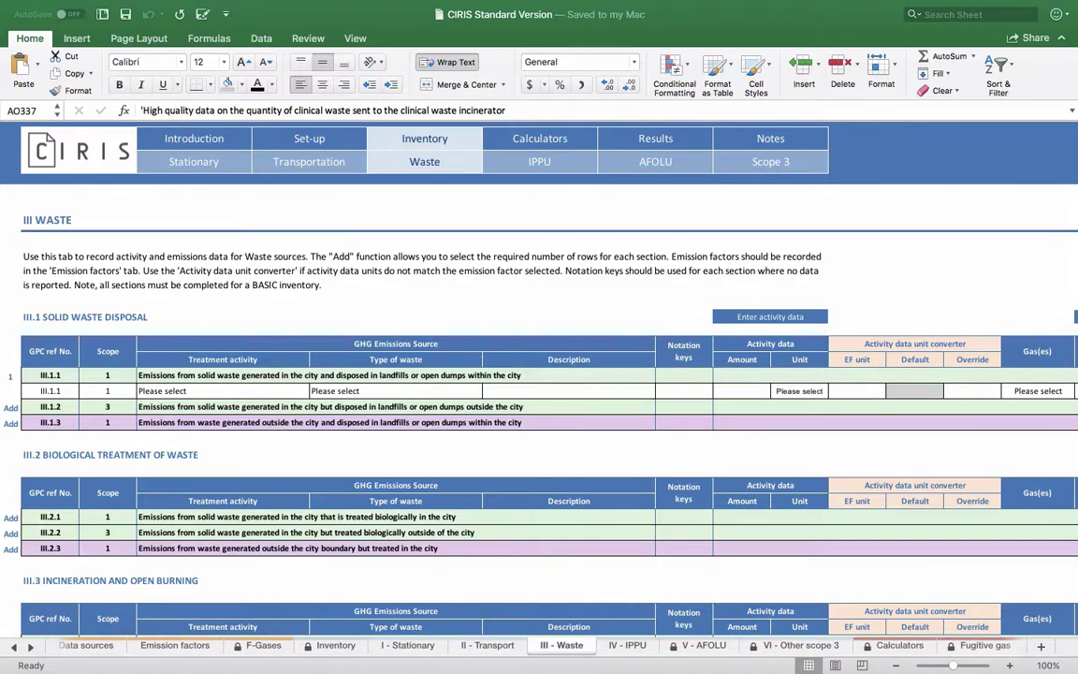
click(10, 518)
click(27, 517)
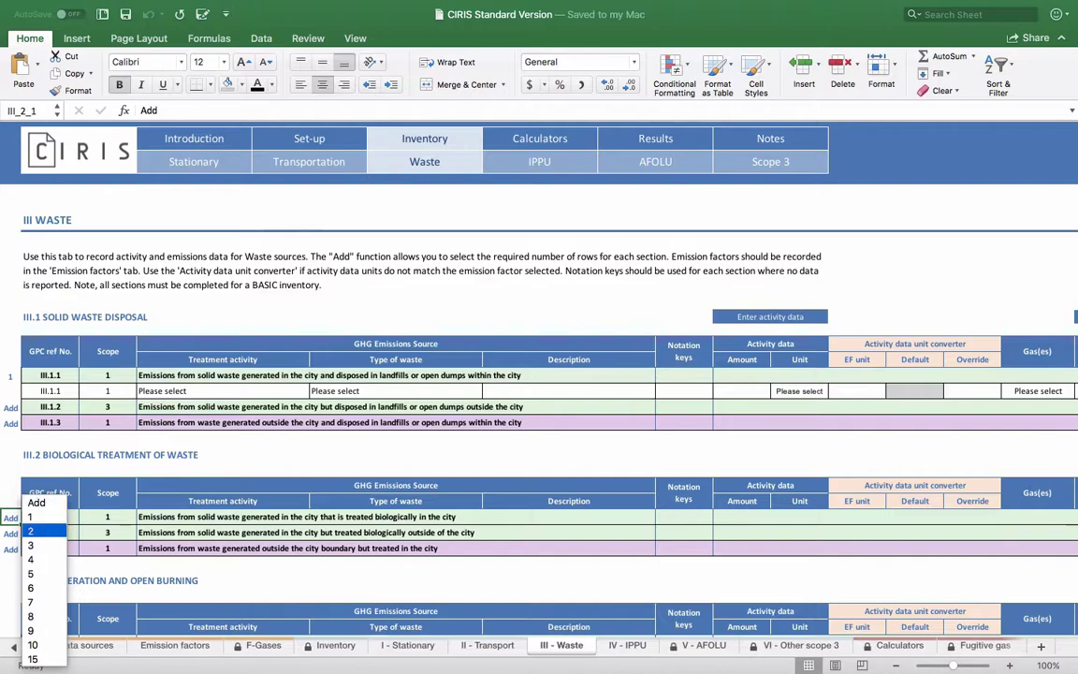
click(39, 516)
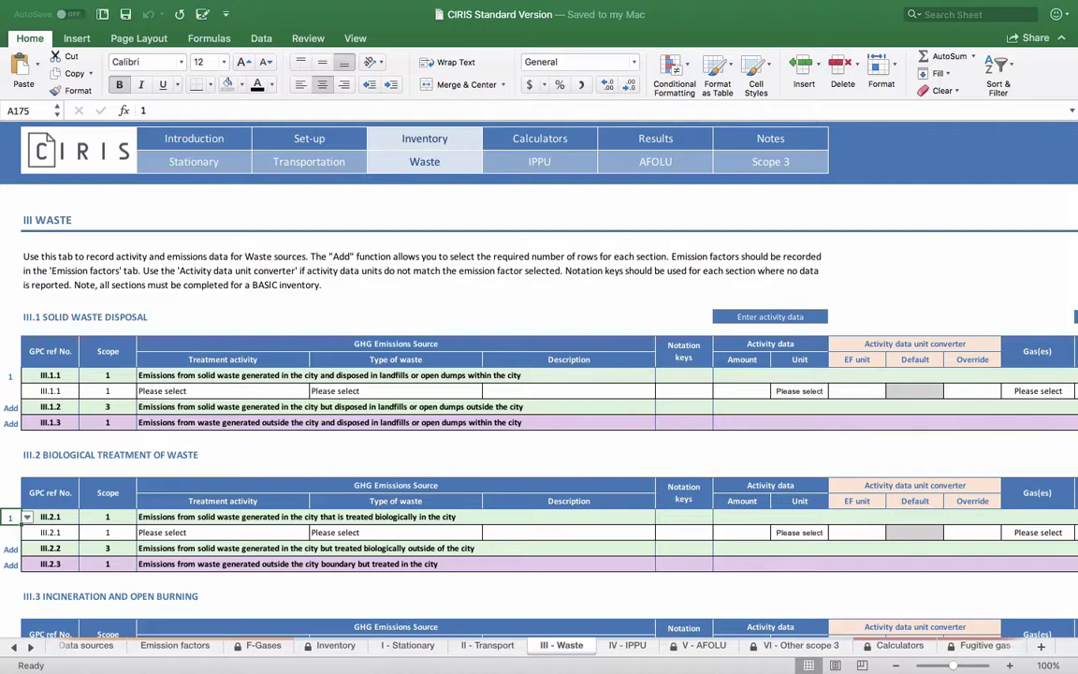
Step: Check the available Treatment activity options for the III.1.1 solid waste disposal row and the III.2.1 biological treatment row
click(222, 390)
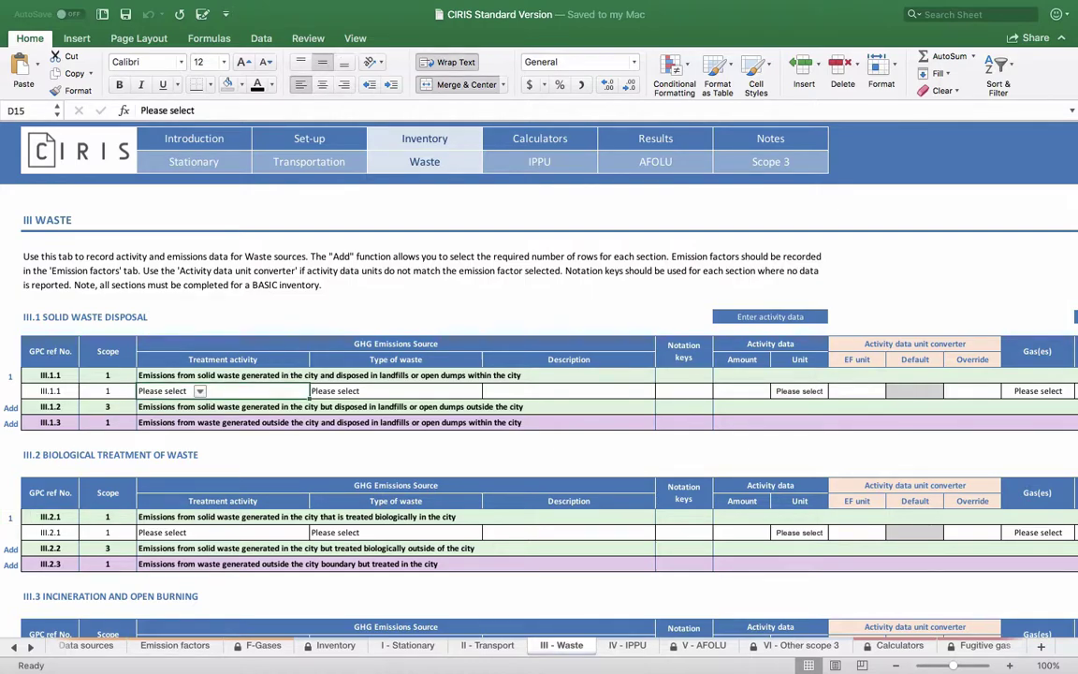
click(199, 392)
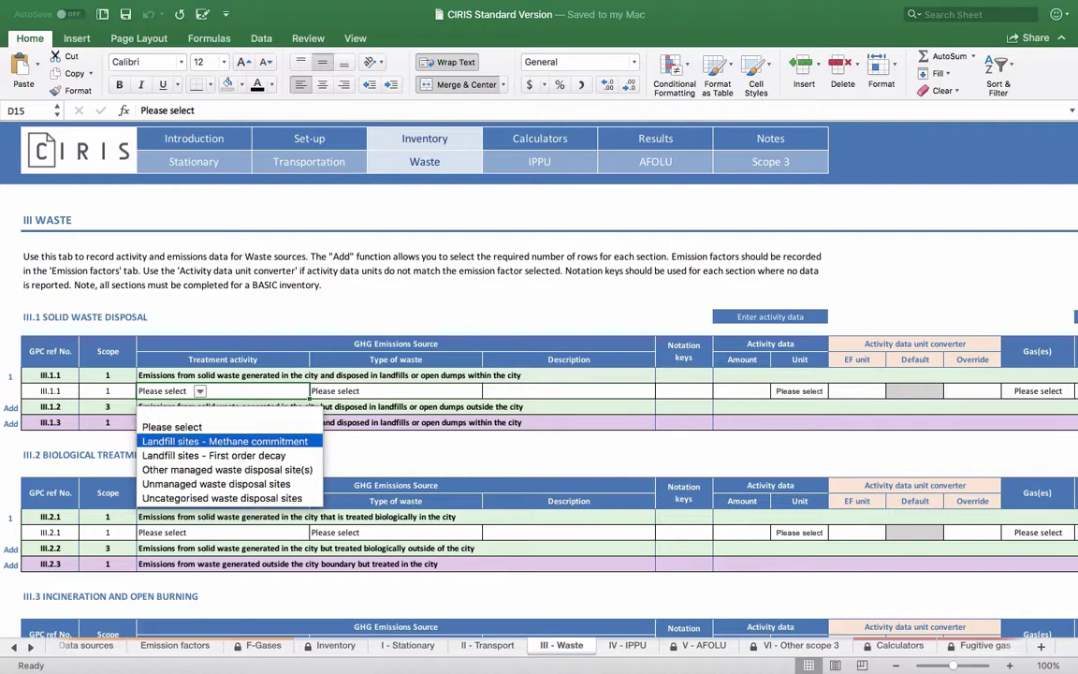
click(225, 442)
click(222, 532)
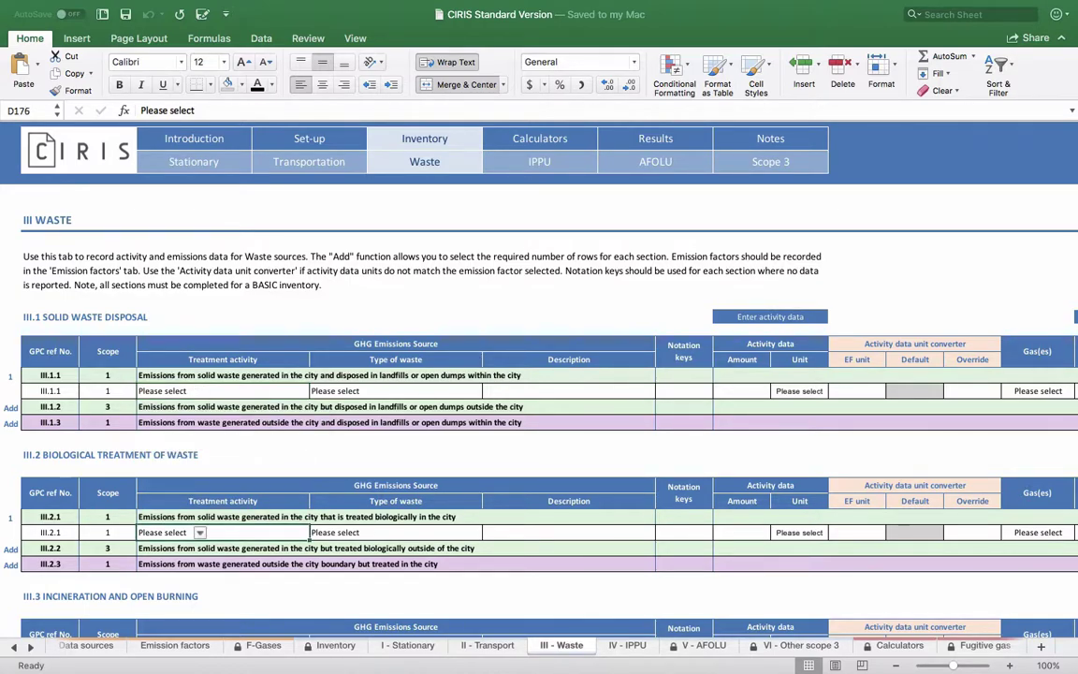
click(199, 531)
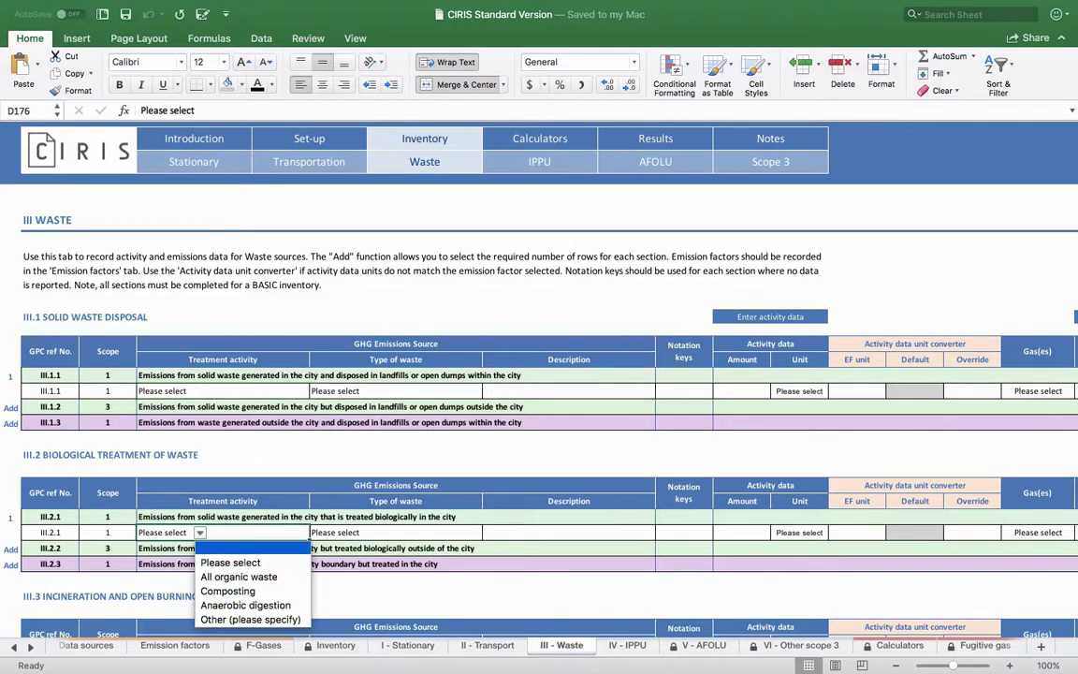
key(Escape)
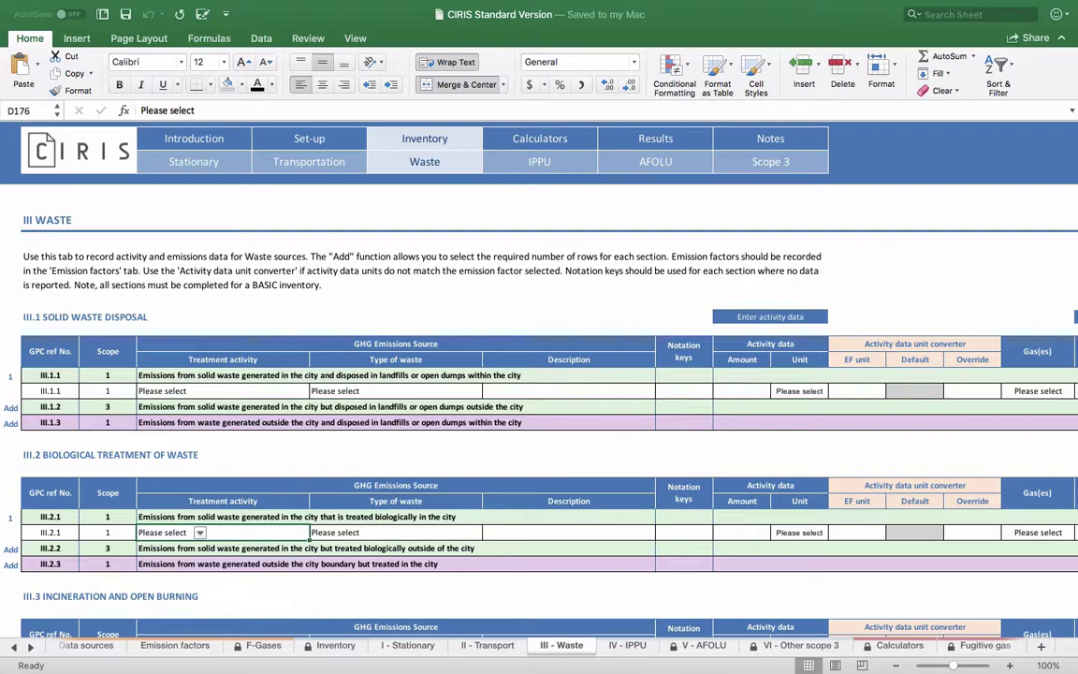
Step: Set the notation key NO for III.1.3, waste generated outside the city and disposed in landfills or open dumps within the city
click(683, 422)
click(718, 422)
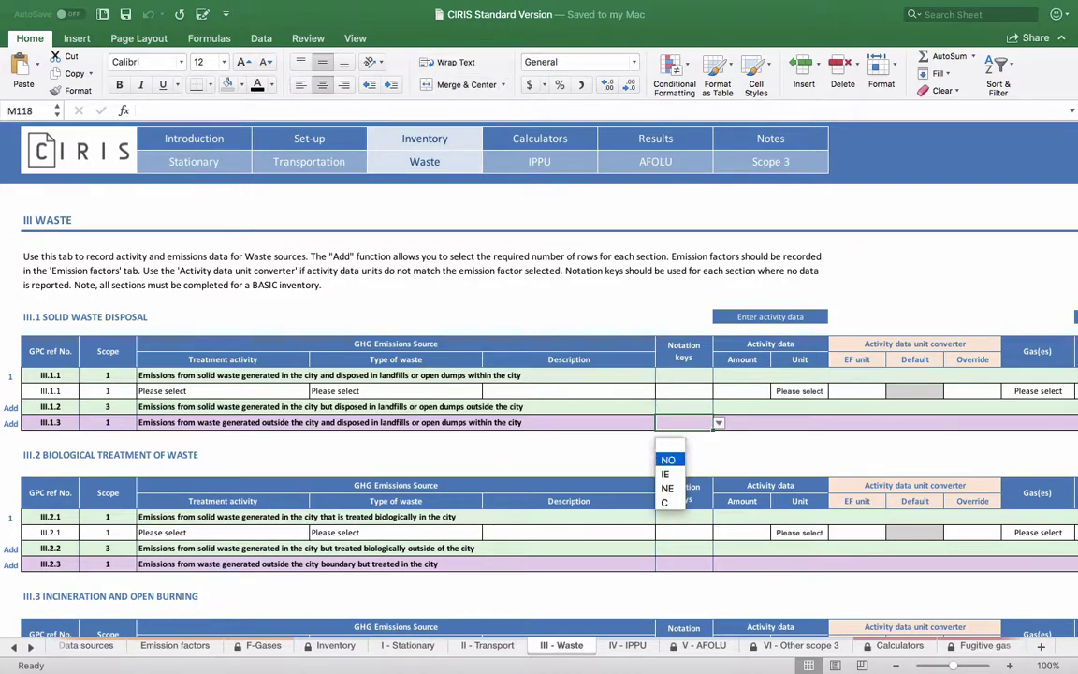
click(668, 459)
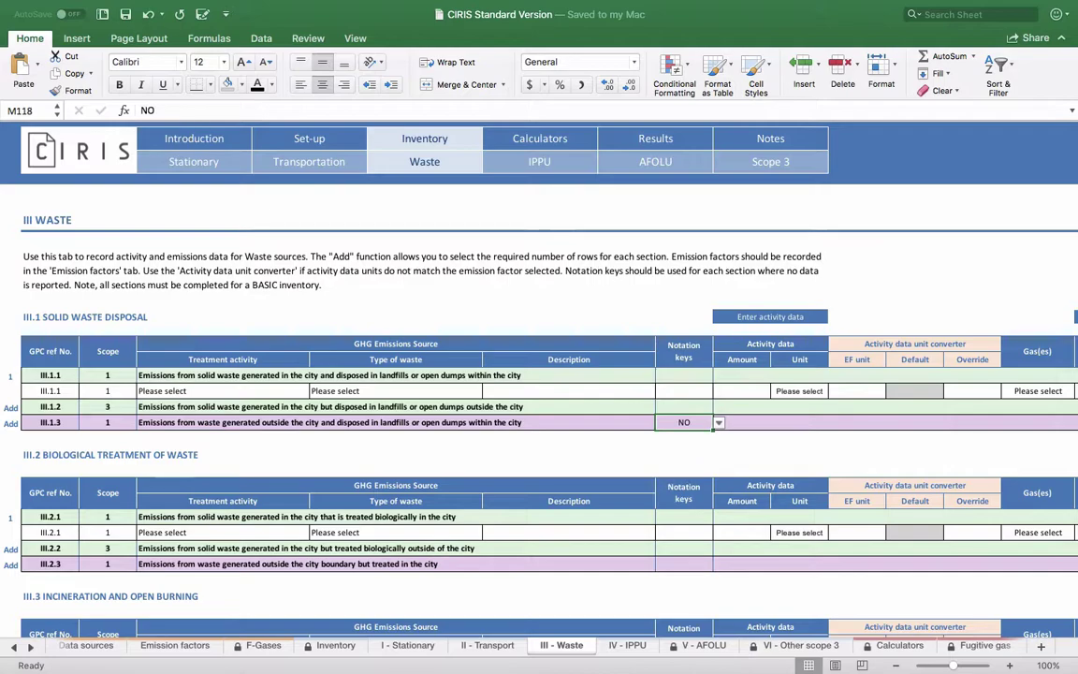